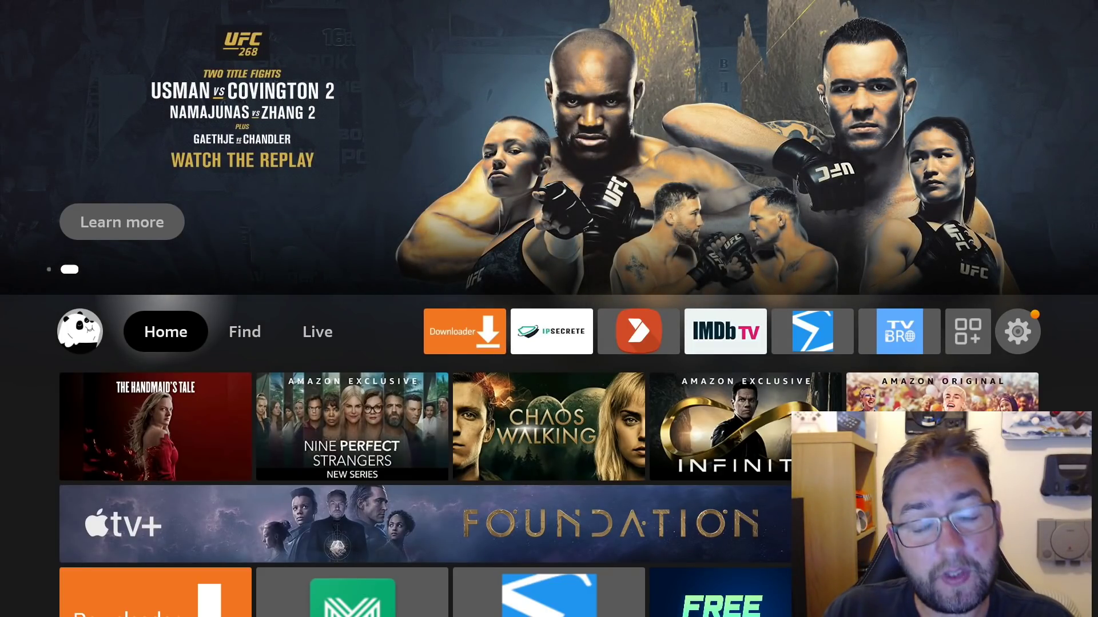
Open VirusTotal Mobile from the home row, run SCAN!, and dismiss the Google Play services error.
key("Right")
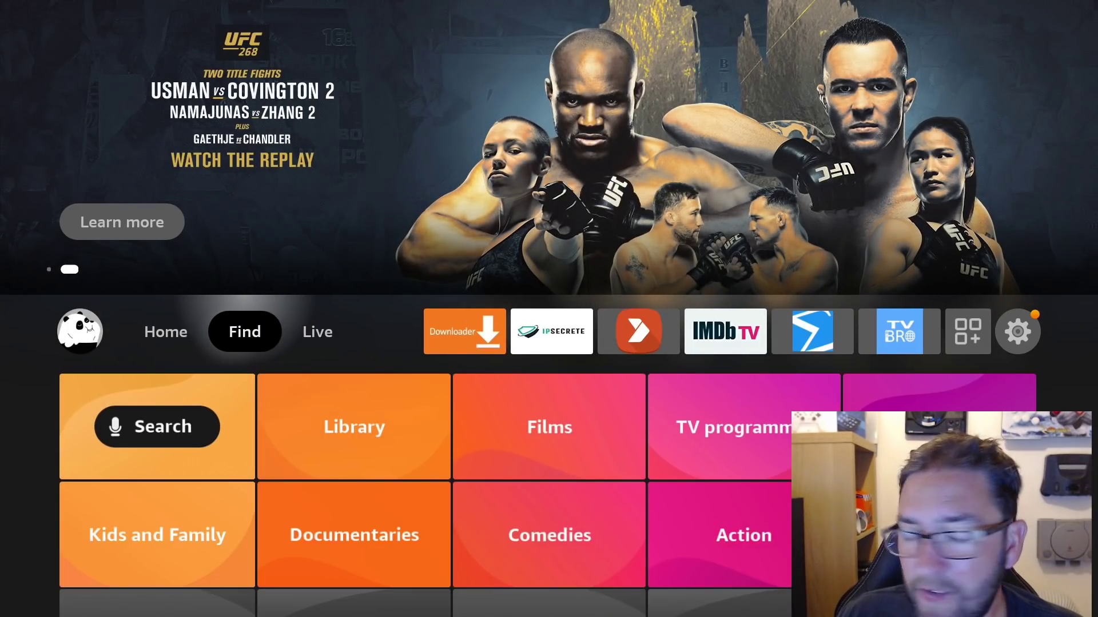
key("Right")
key("Right")
key("Right")
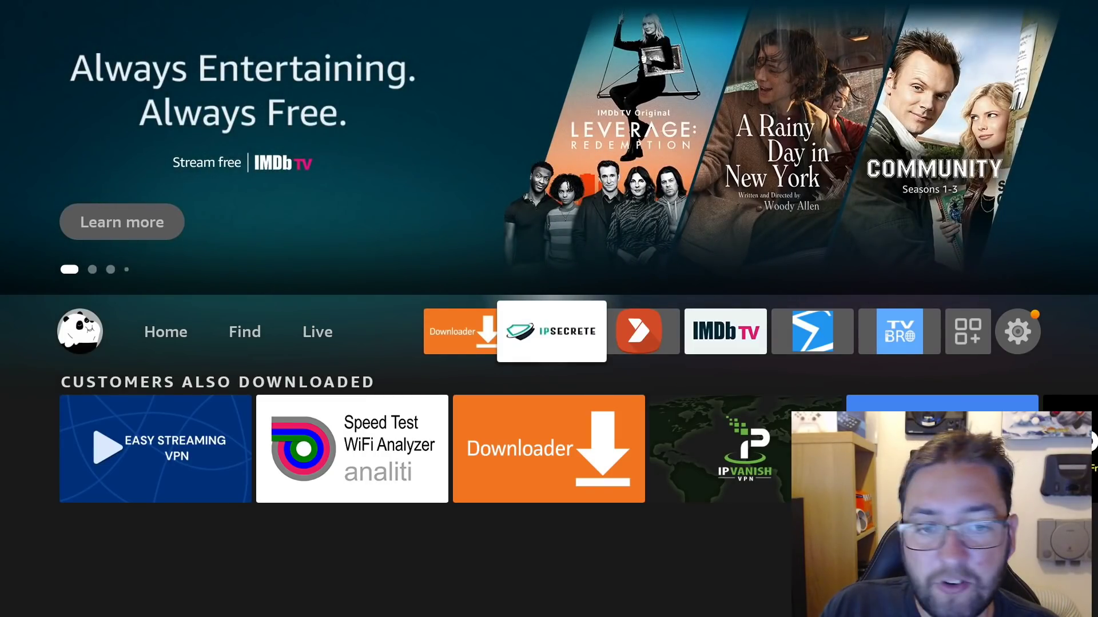
key("Right")
key("Right")
key("Right")
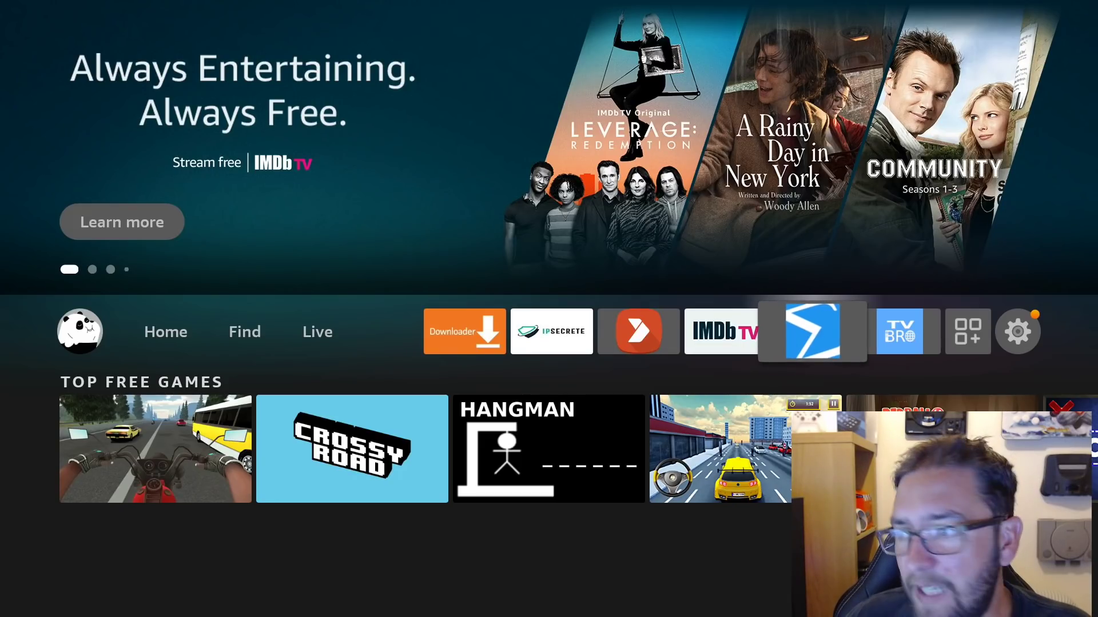
key("Return")
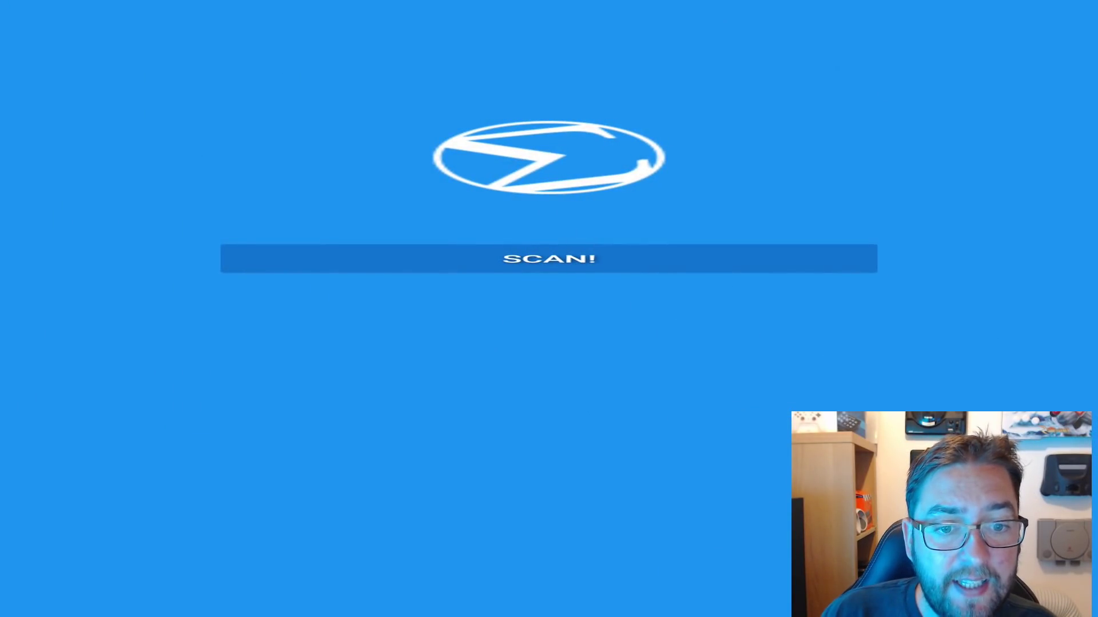
key("Return")
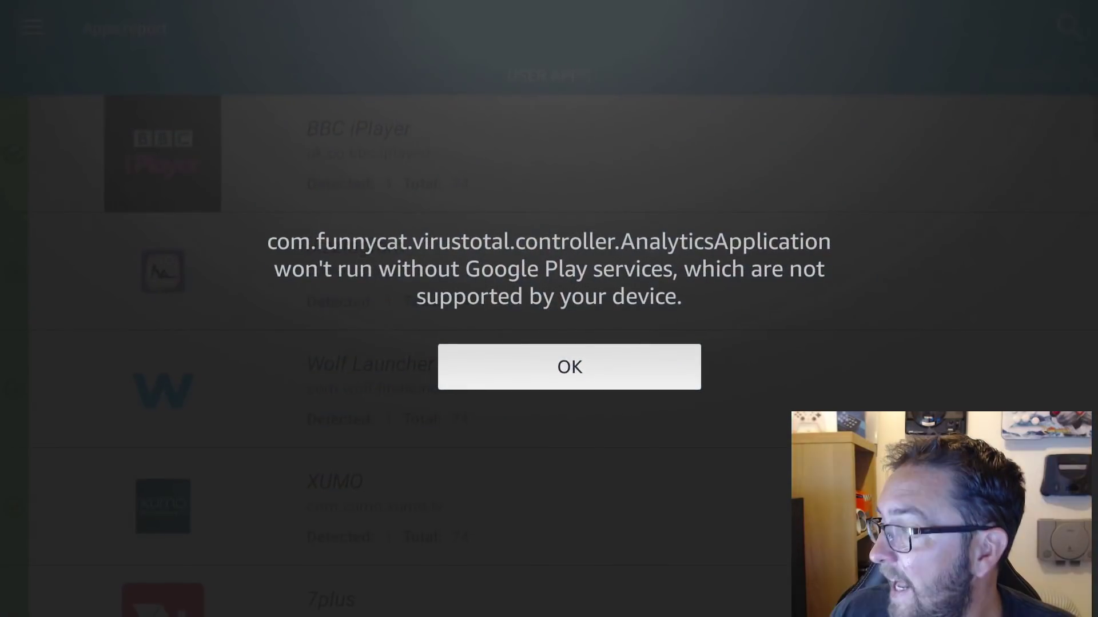
key("Return")
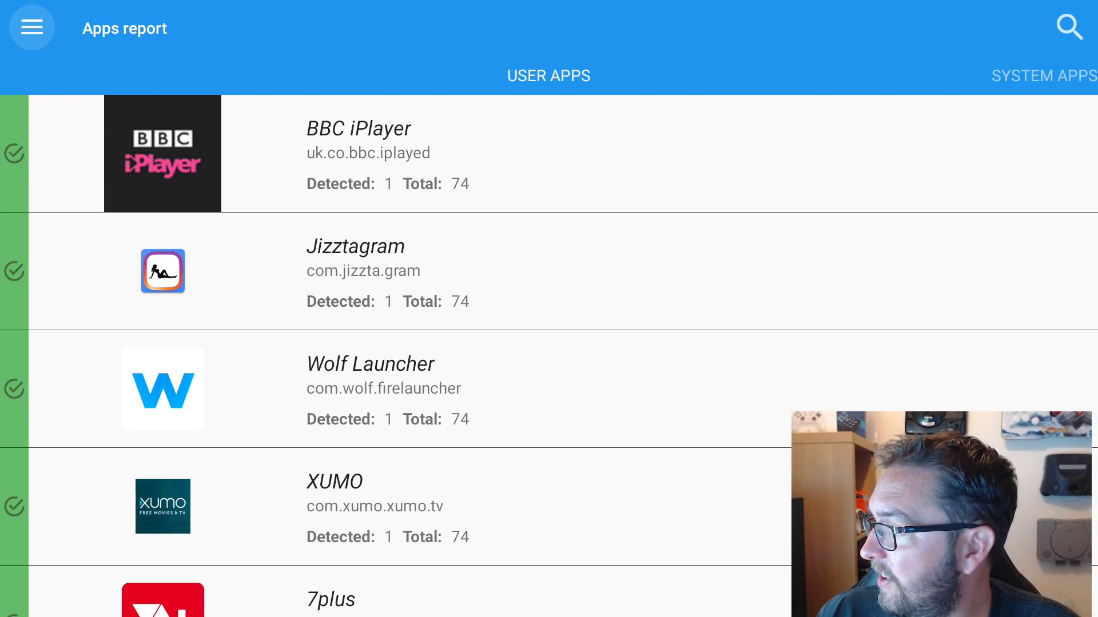
key("Down")
key("Down")
key("Down")
key("Down")
key("Down")
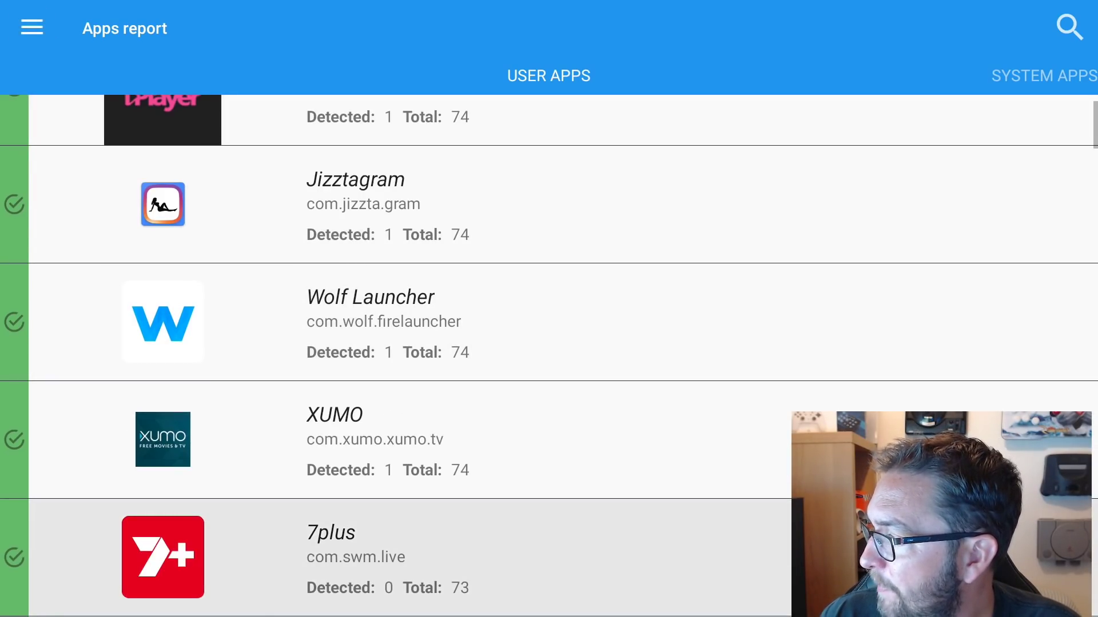
key("Down")
key("Down")
key("Down")
key("Down")
key("Down")
key("Down")
key("Down")
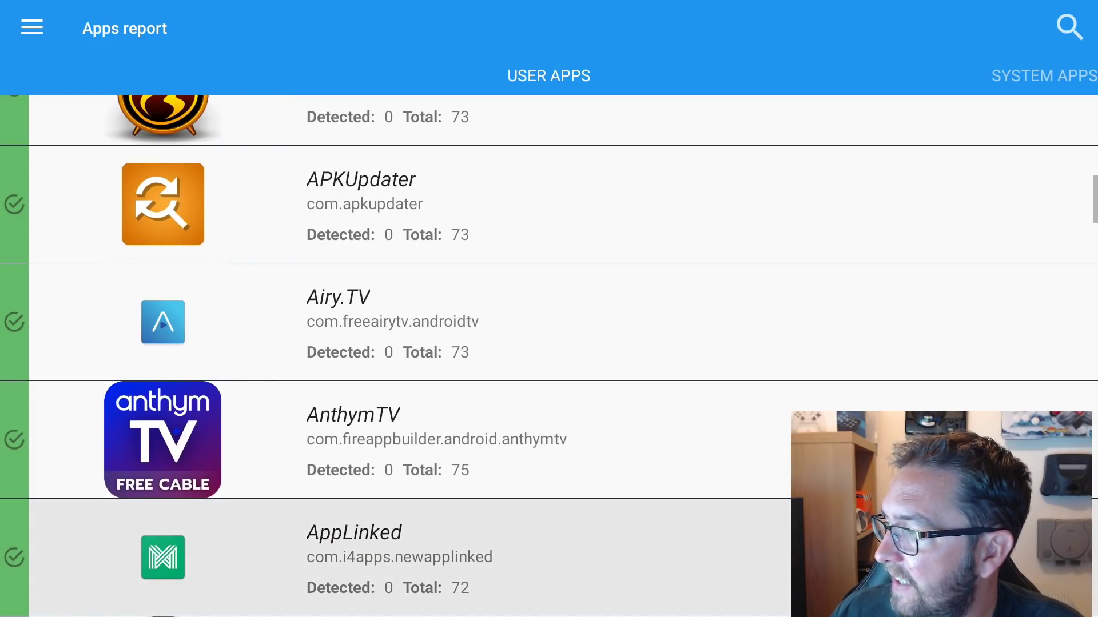
key("Down")
key("Down")
key("Down")
key("Down")
key("Down")
key("Down")
key("Down")
key("Down")
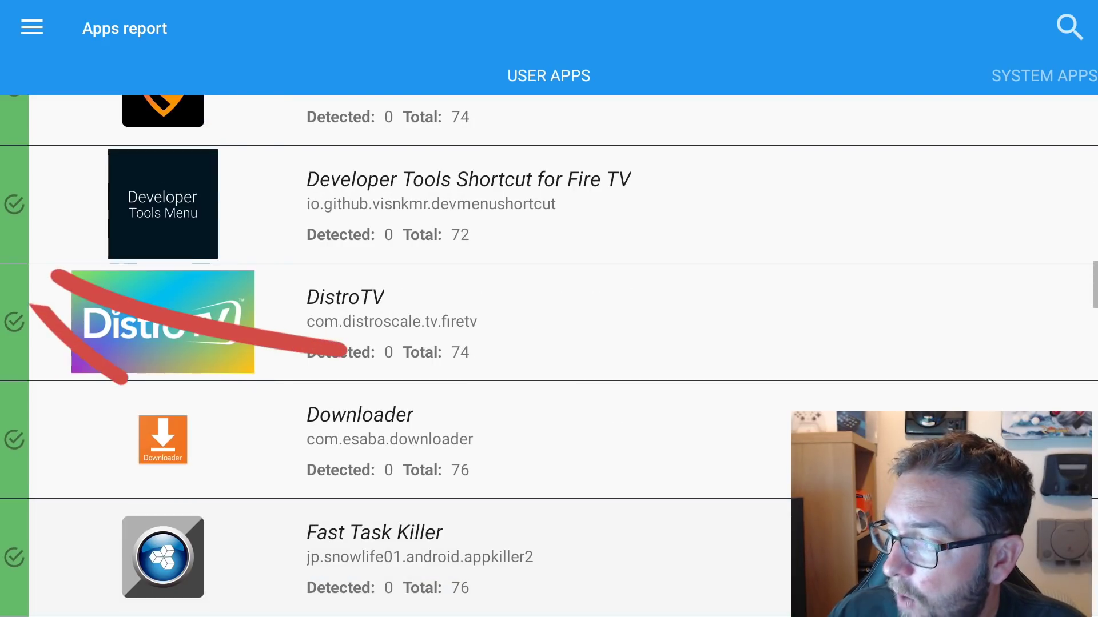
key("Down")
key("Down")
key("Down")
key("Down")
key("Down")
key("Down")
key("Down")
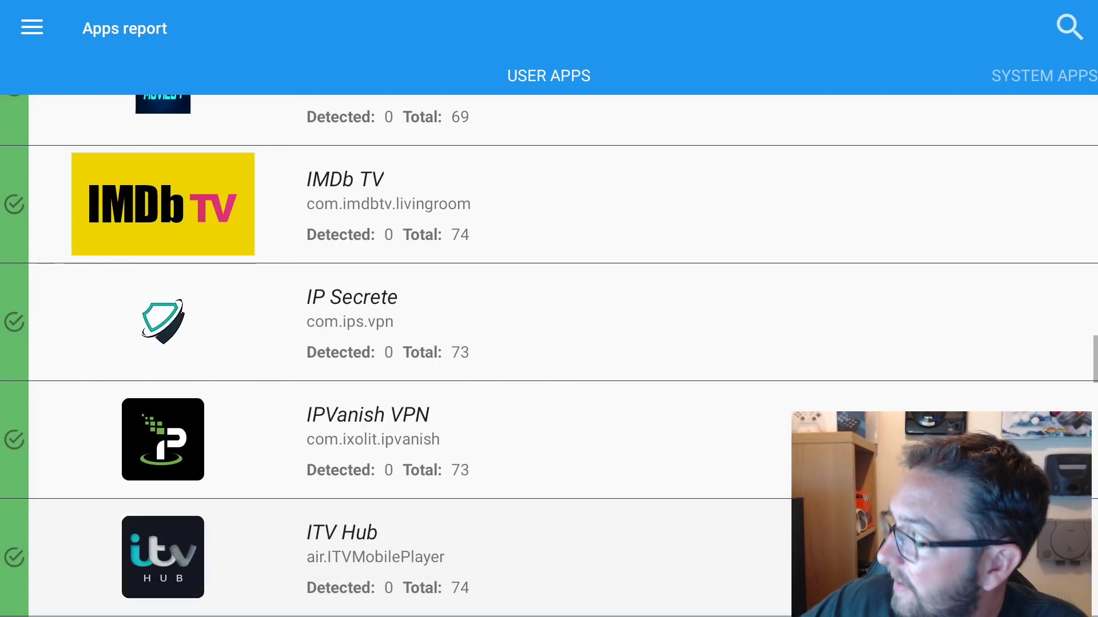
key("Down")
key("Down")
key("Down")
key("Down")
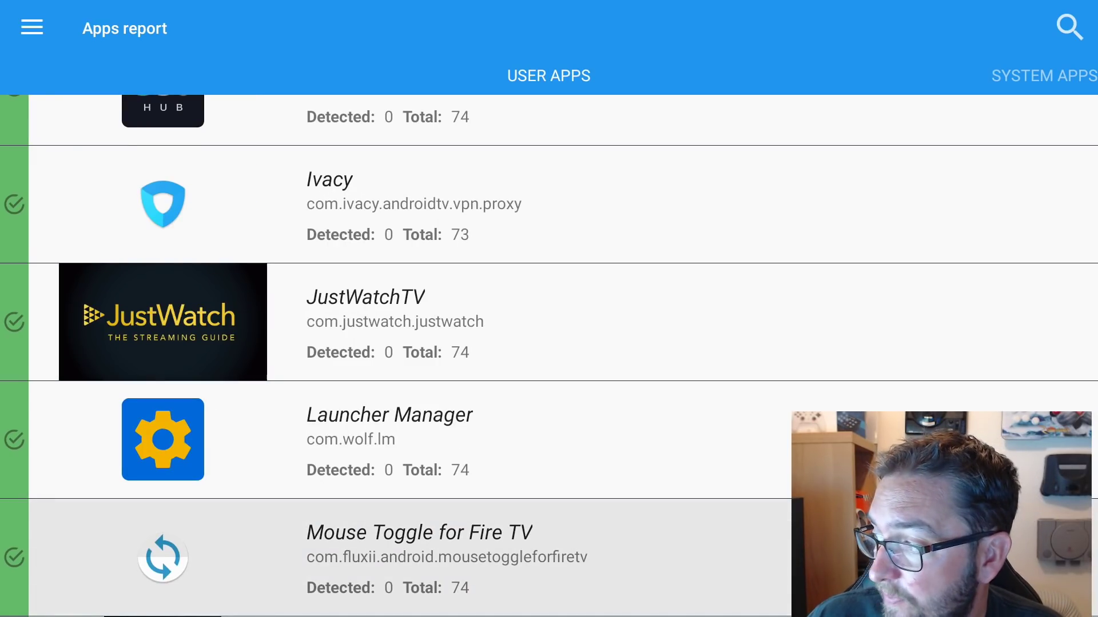
key("Down")
key("Down")
key("Down")
key("Down")
key("Down")
key("Down")
key("Down")
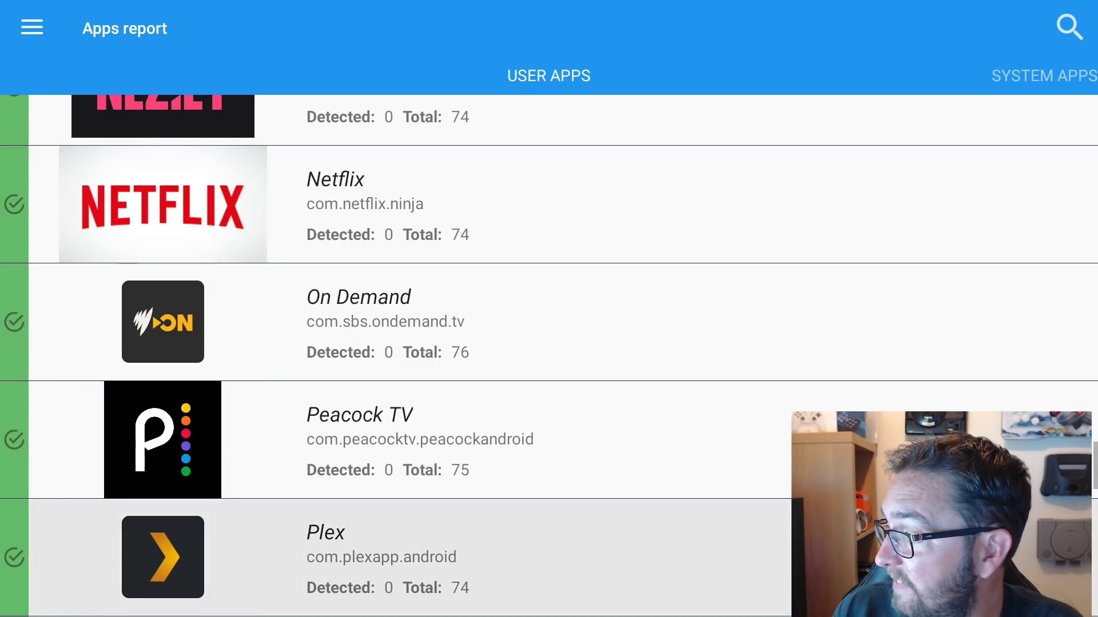
key("Down")
key("Down")
key("Down")
key("Down")
key("Down")
key("Down")
key("Down")
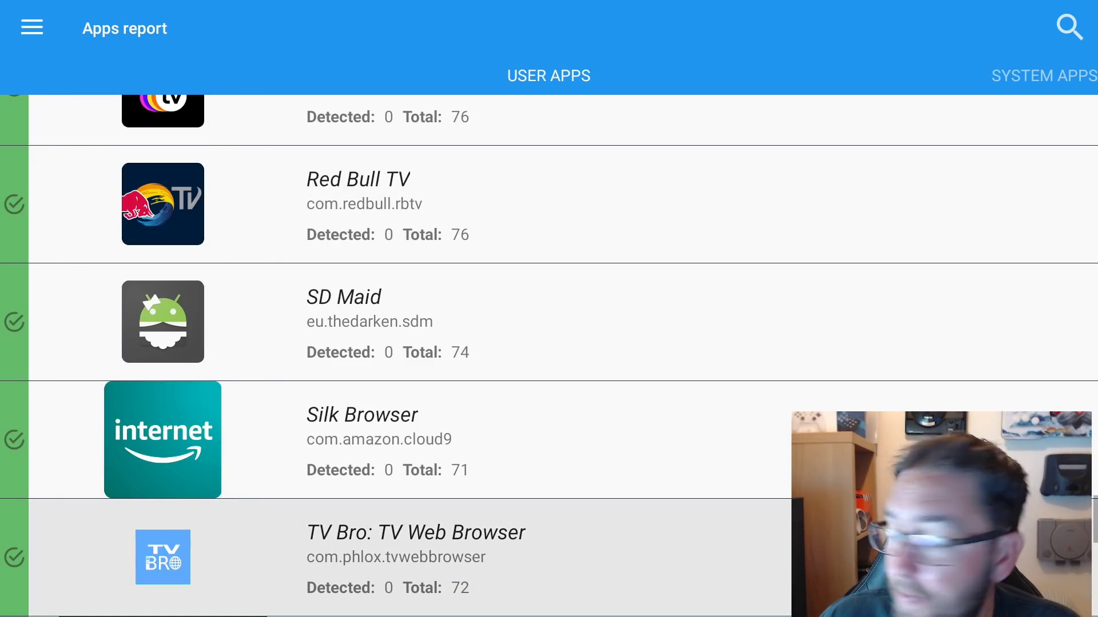
key("Down")
key("Down")
key("Down")
key("Down")
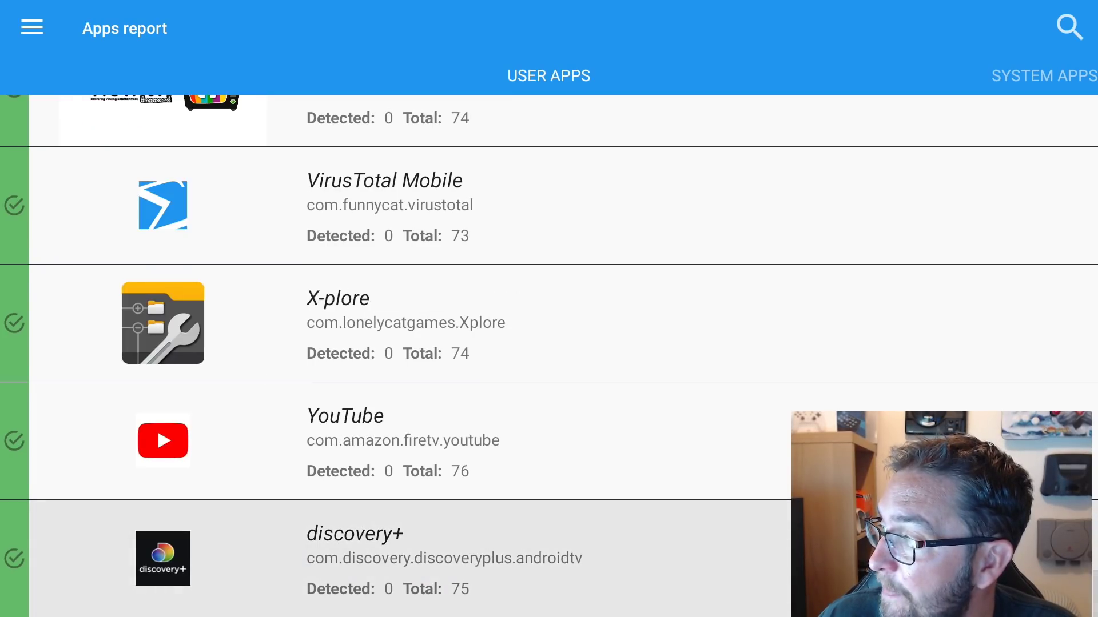
key("Up")
key("Up")
key("Up")
key("Up")
key("Up")
key("Up")
key("Up")
key("Up")
key("Up")
key("Up")
key("Up")
key("Up")
key("Up")
key("Up")
key("Up")
key("Up")
key("Up")
key("Up")
key("Up")
key("Up")
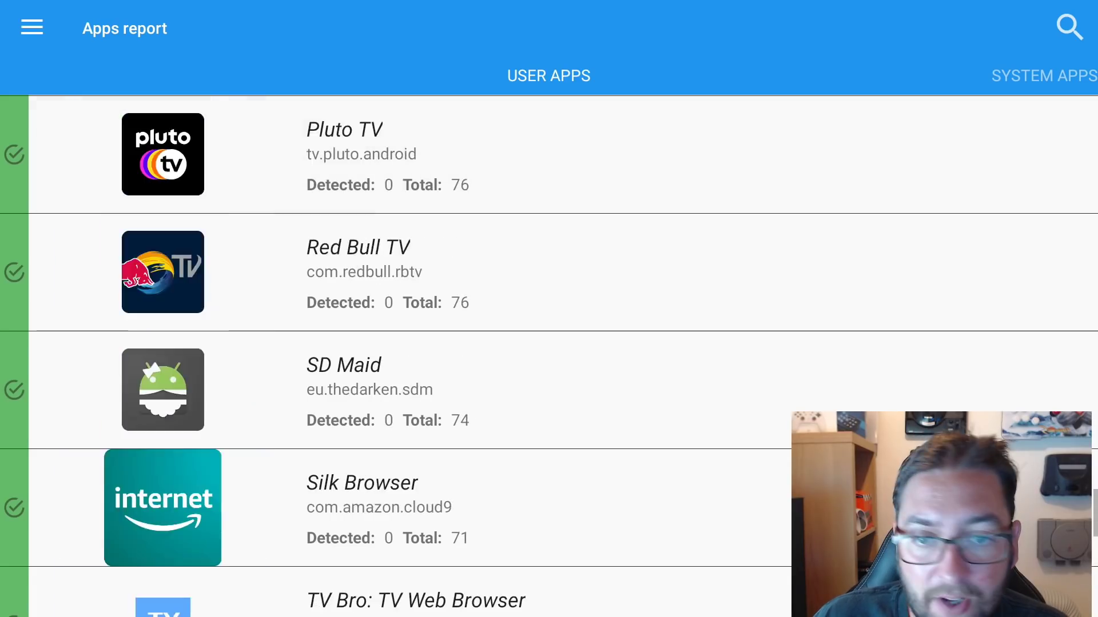
key("Up")
key("Up")
key("Up")
key("Up")
key("Up")
key("Up")
key("Up")
key("Up")
key("Up")
key("Up")
key("Up")
key("Up")
key("Up")
key("Up")
key("Up")
key("Up")
key("Up")
key("Up")
key("Up")
key("Up")
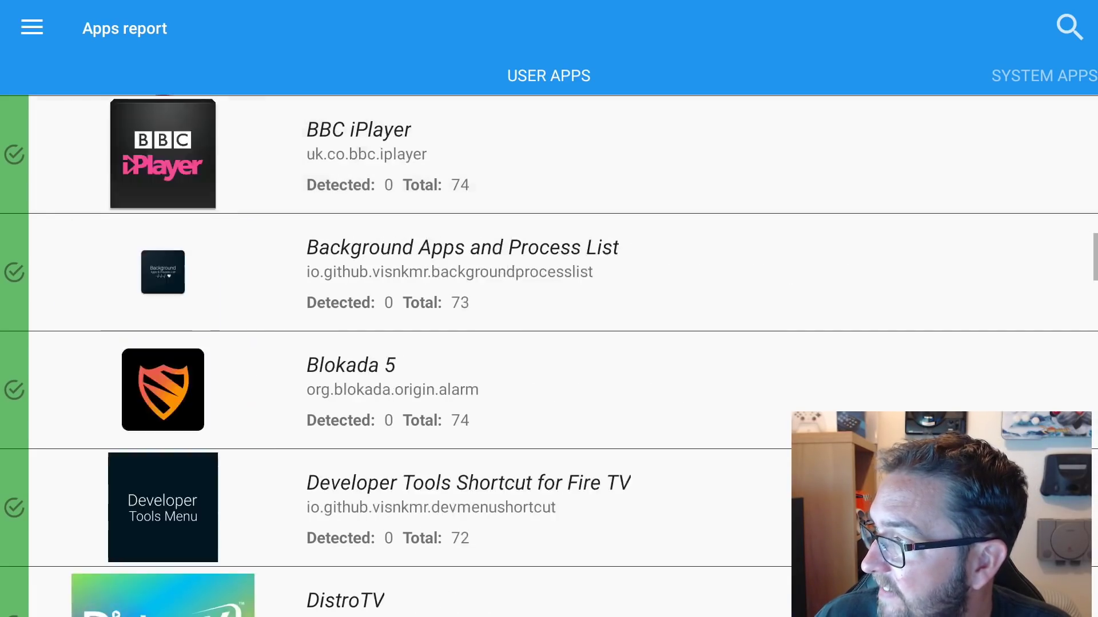
key("Up")
key("Up")
key("Up")
key("Up")
key("Up")
key("Up")
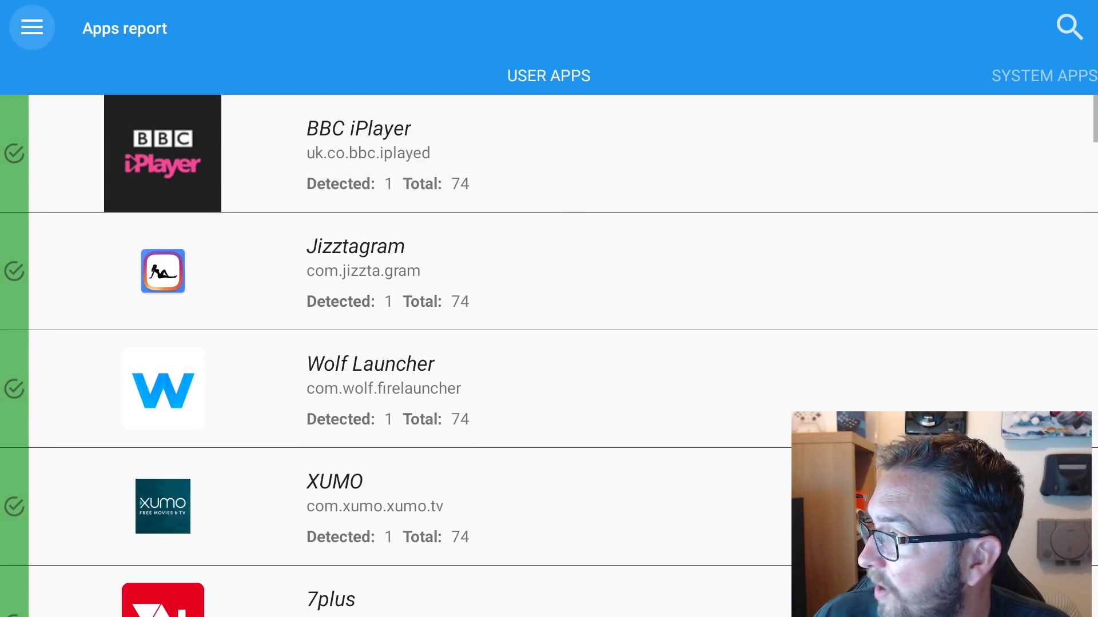
key("Down")
key("Up")
key("Return")
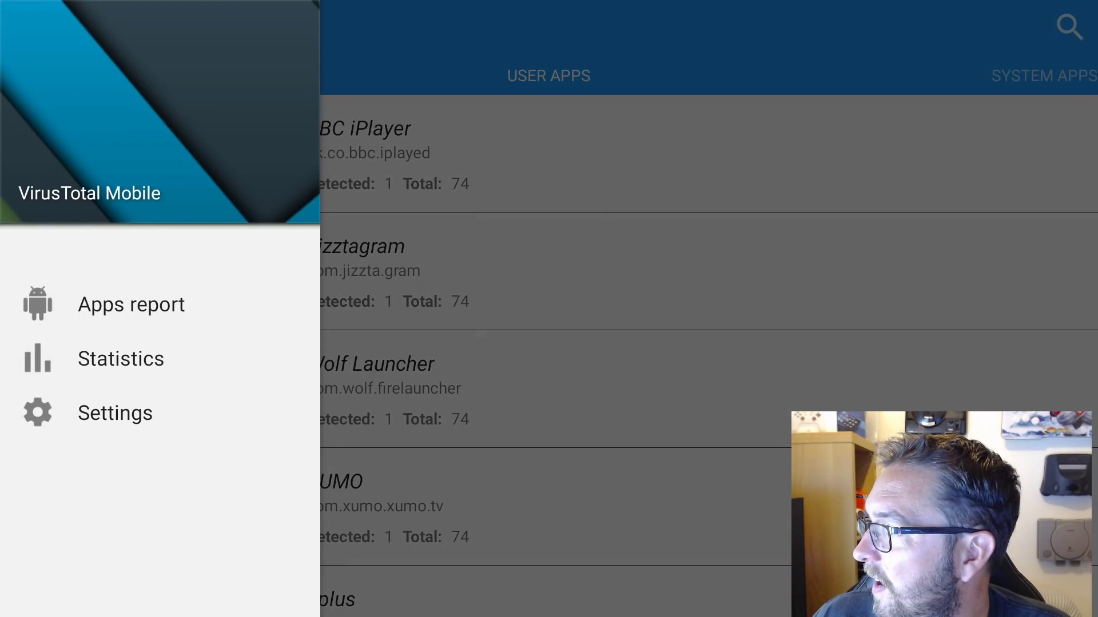
key("Return")
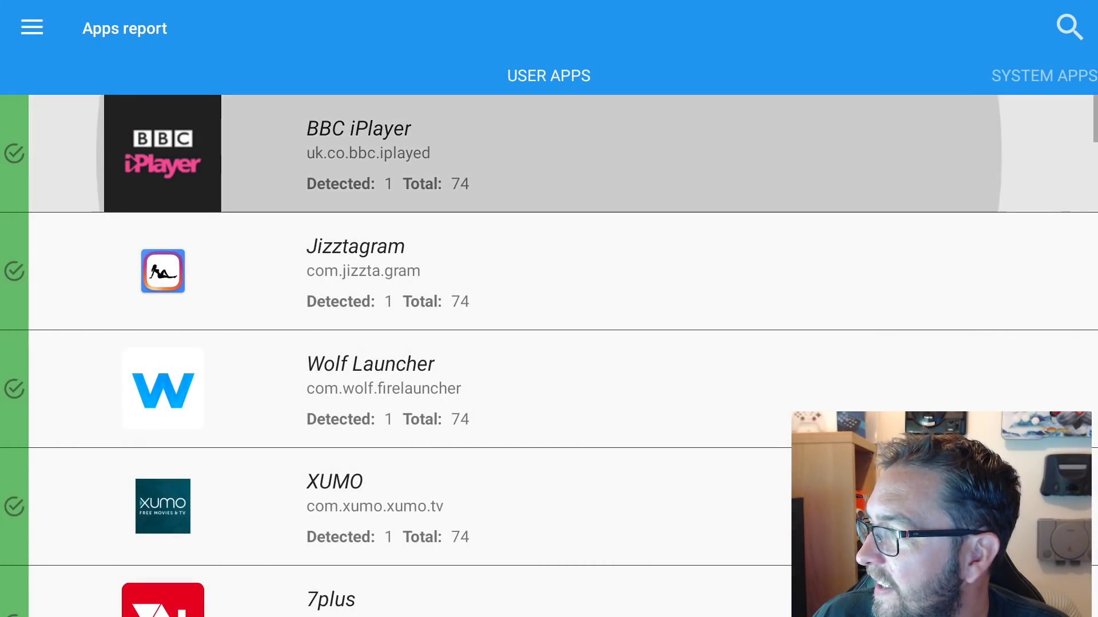
key("Return")
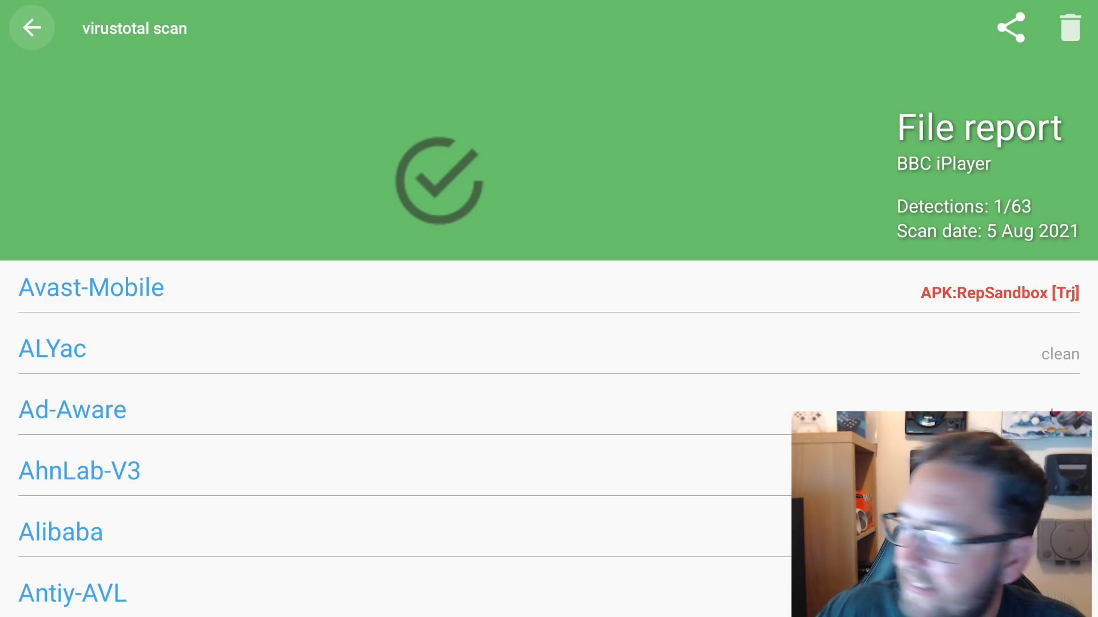
key("Escape")
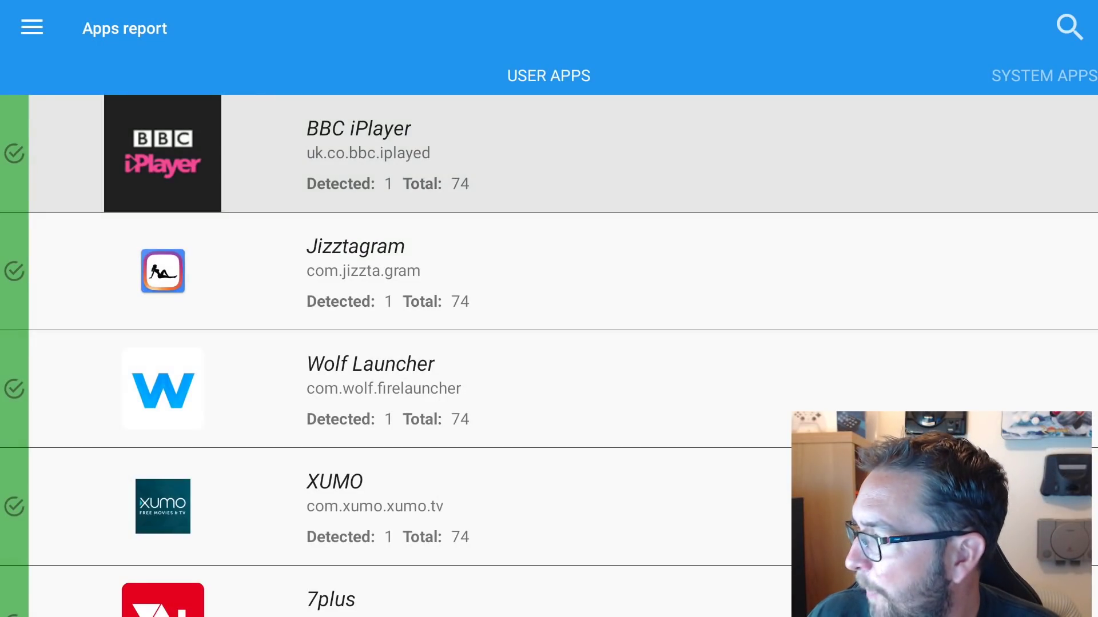
key("Down")
key("Down")
key("Down")
key("Down")
key("Down")
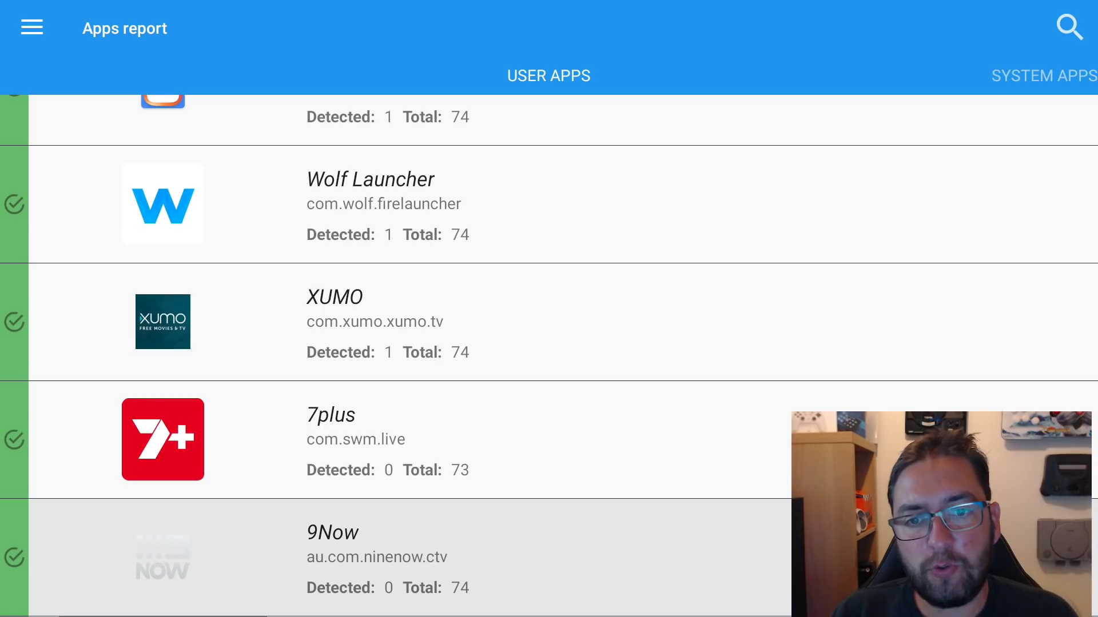
Exit VirusTotal Mobile with the remote's Home button.
key("Home")
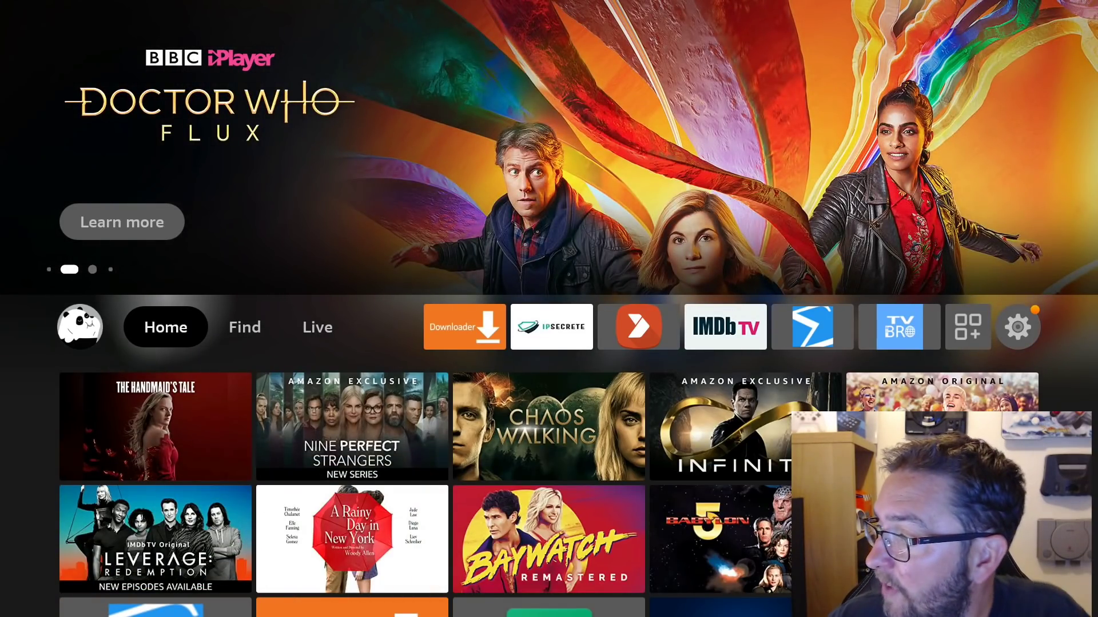
Go to the Find section and open Search.
key("Right")
key("Right")
key("Right")
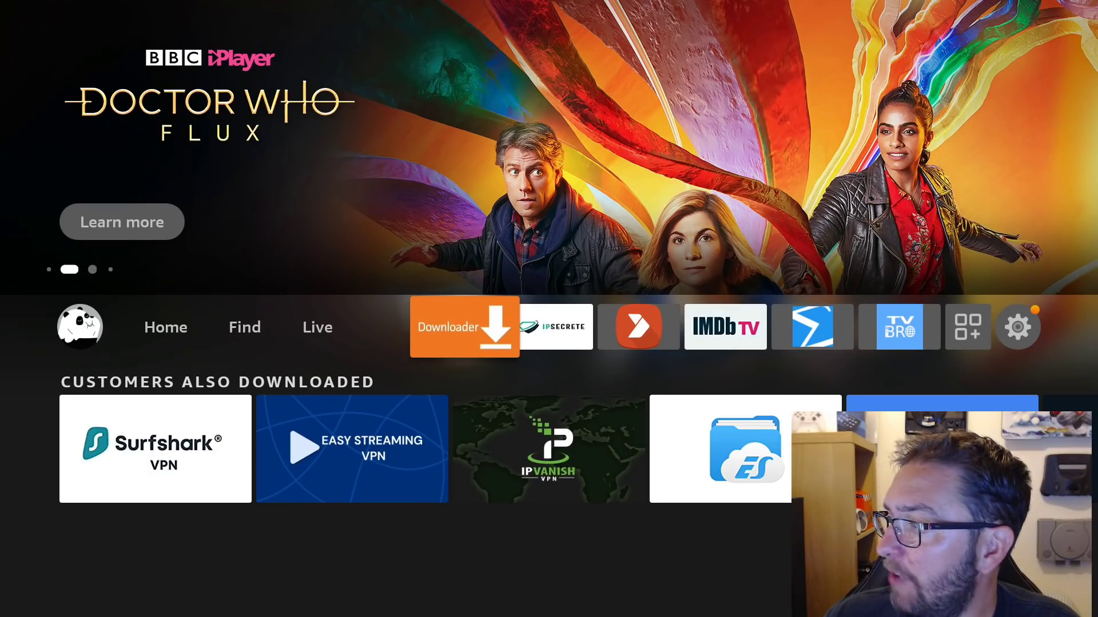
key("Left")
key("Left")
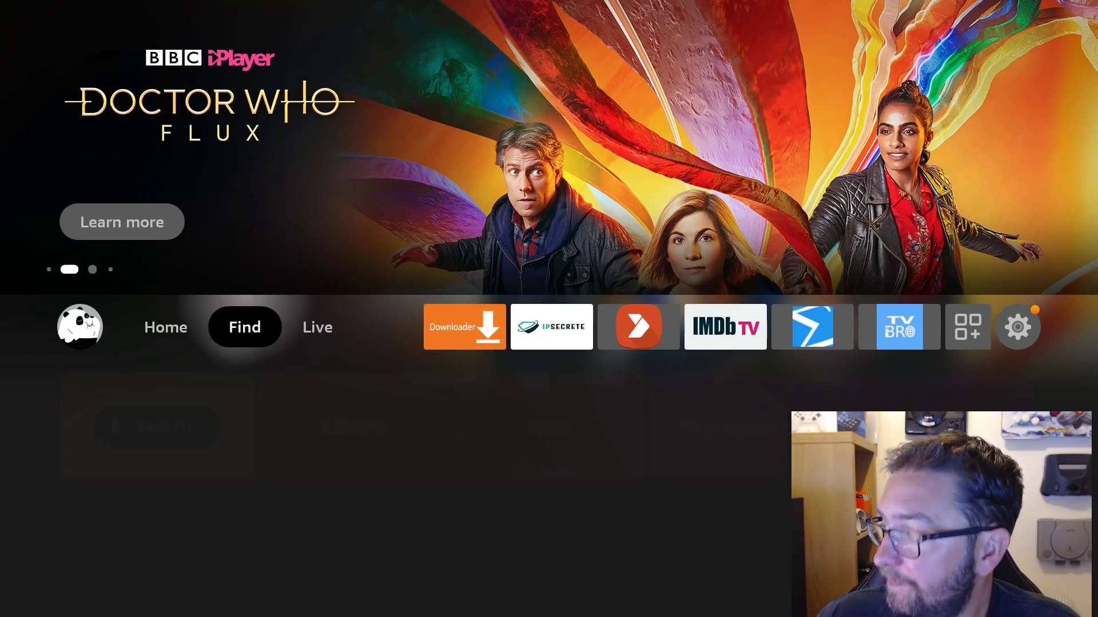
key("Down")
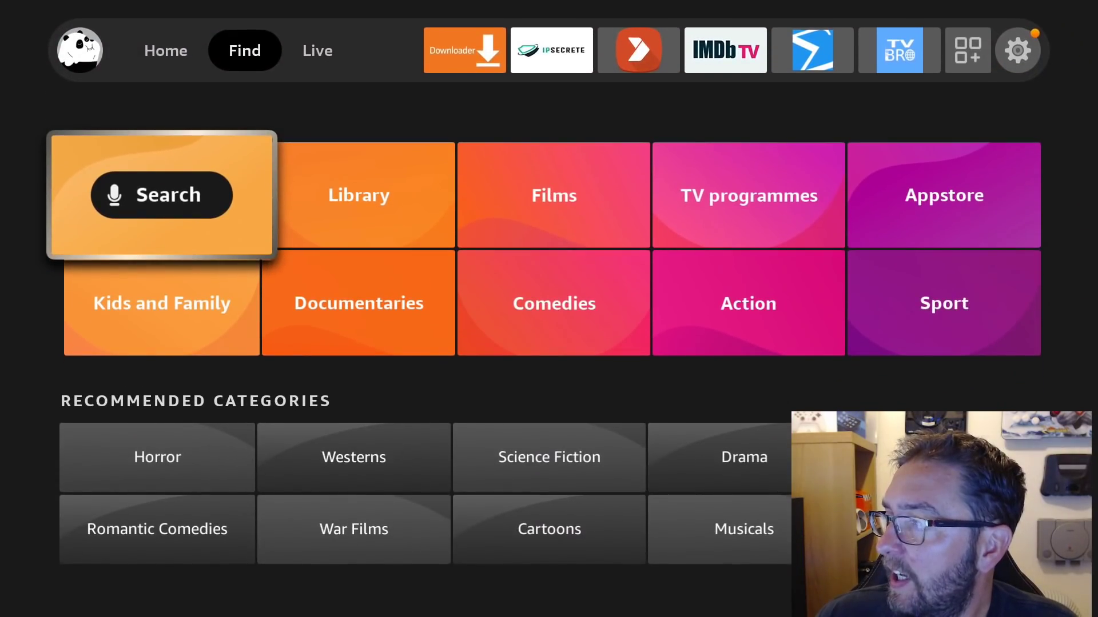
key("Return")
Enter 'Do' on the on-screen keyboard and pick the Downloader suggestion.
key("Right")
key("Right")
key("Right")
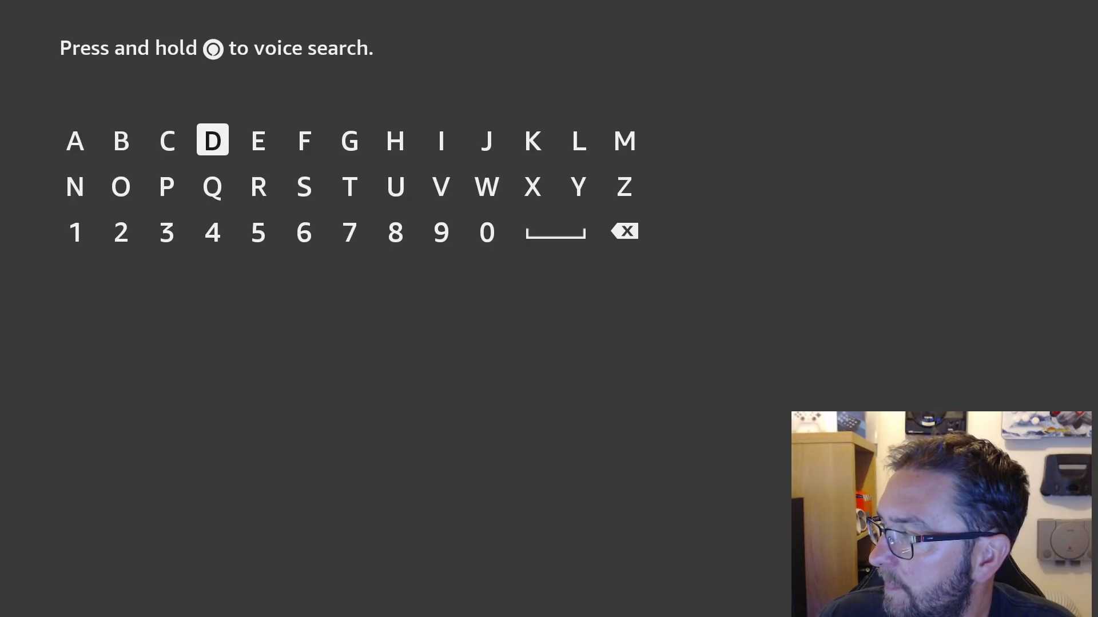
key("Return")
key("Down")
key("Left")
key("Left")
key("Return")
key("Right")
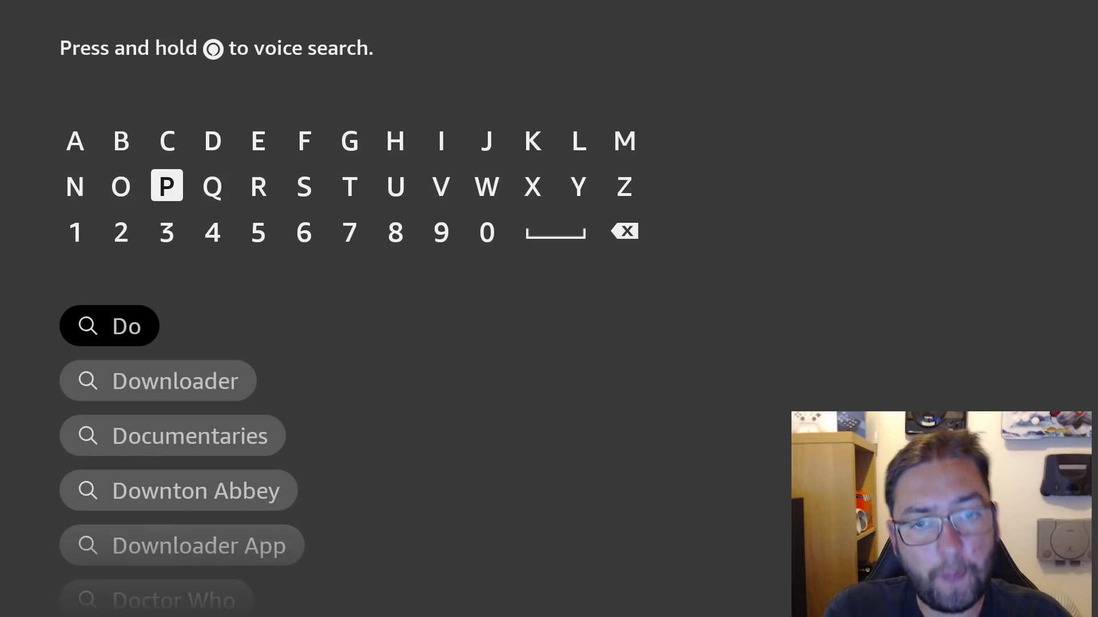
key("Down")
key("Down")
key("Down")
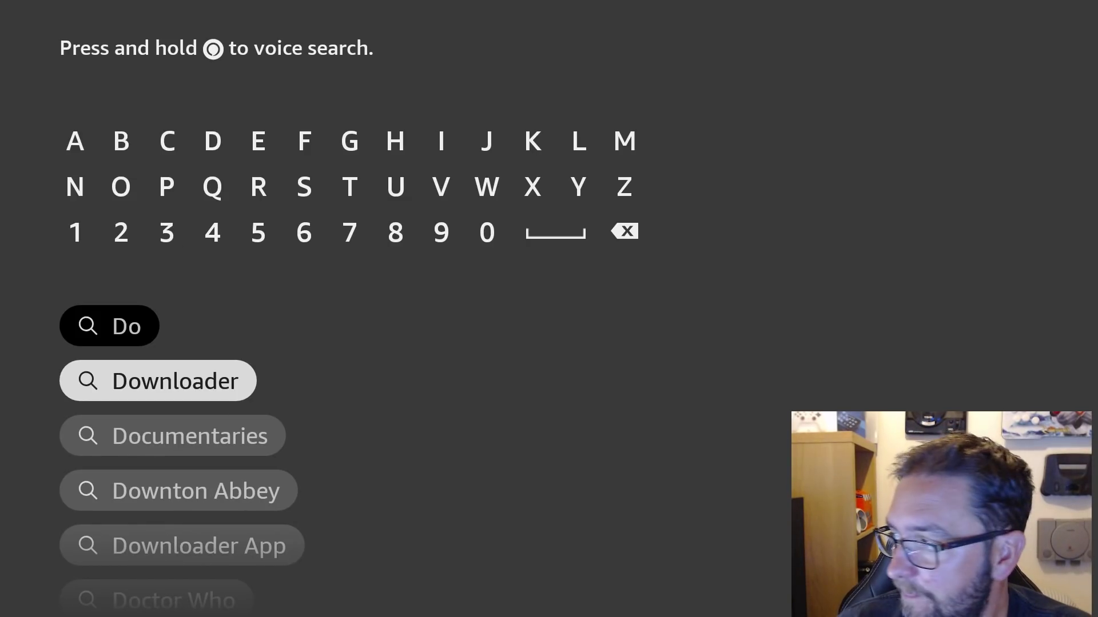
key("Return")
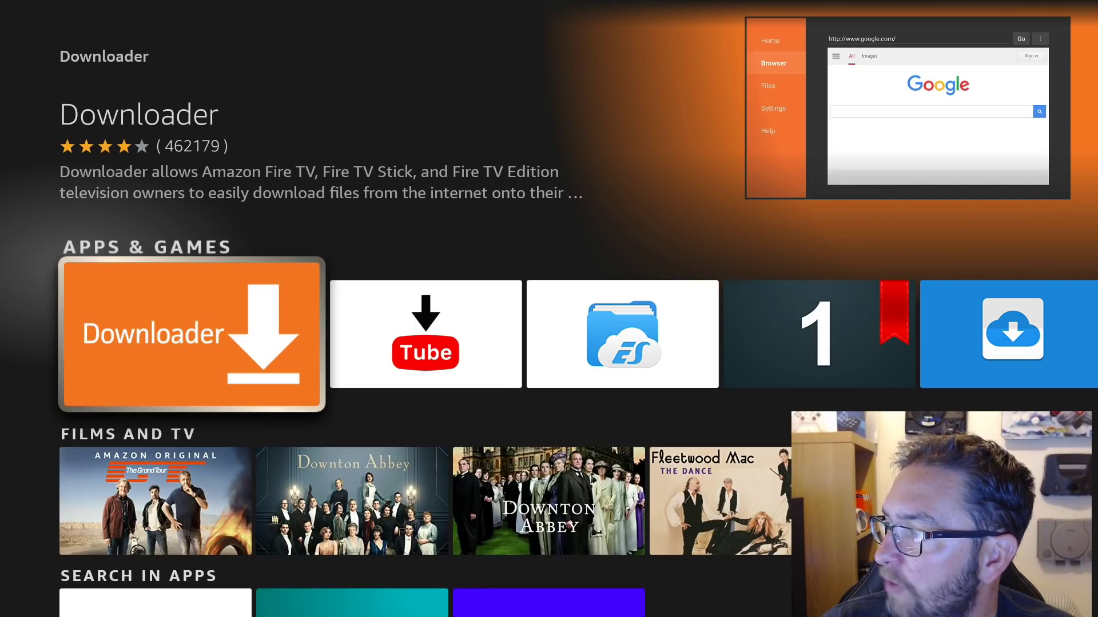
From the home screen, open Settings > My Fire TV.
key("Home")
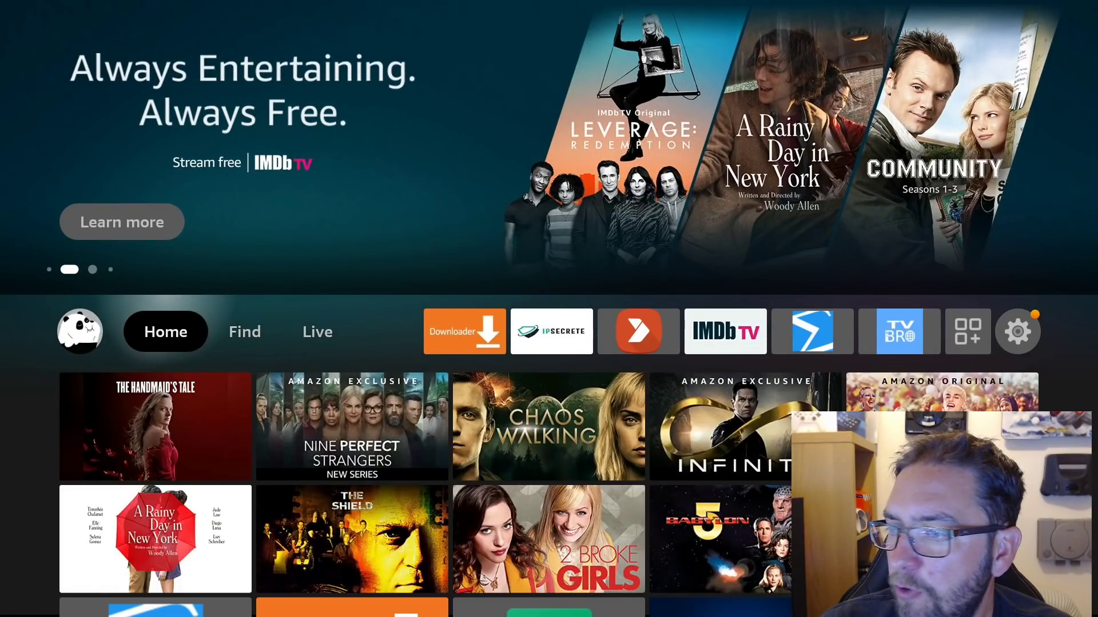
key("Right")
key("Right")
key("Right")
key("Right")
key("Right")
key("Right")
key("Right")
key("Right")
key("Right")
key("Right")
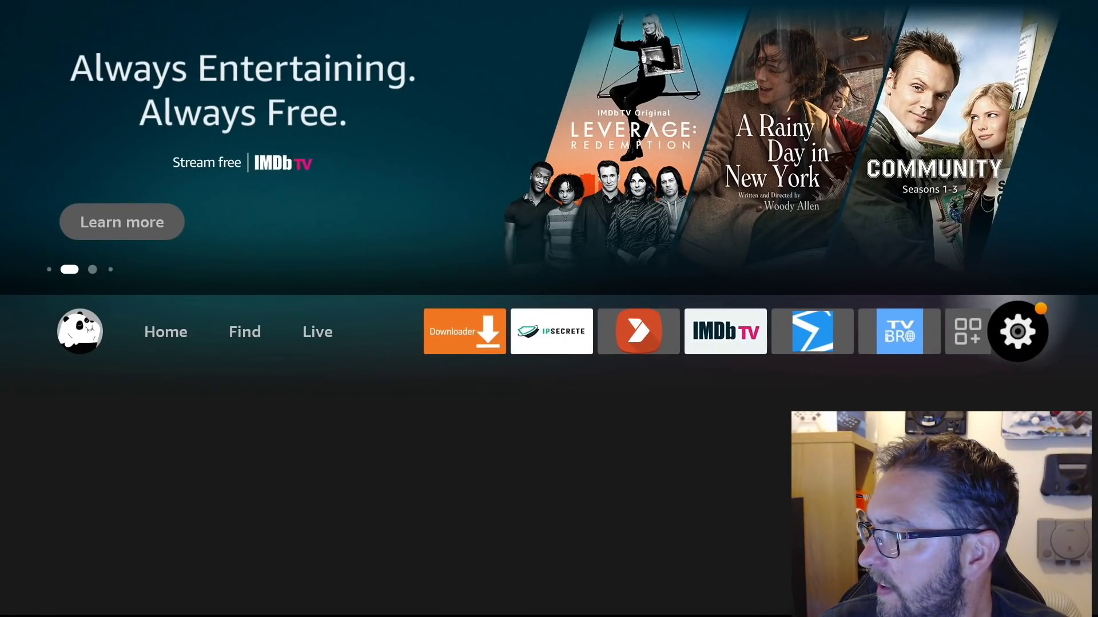
key("Down")
key("Down")
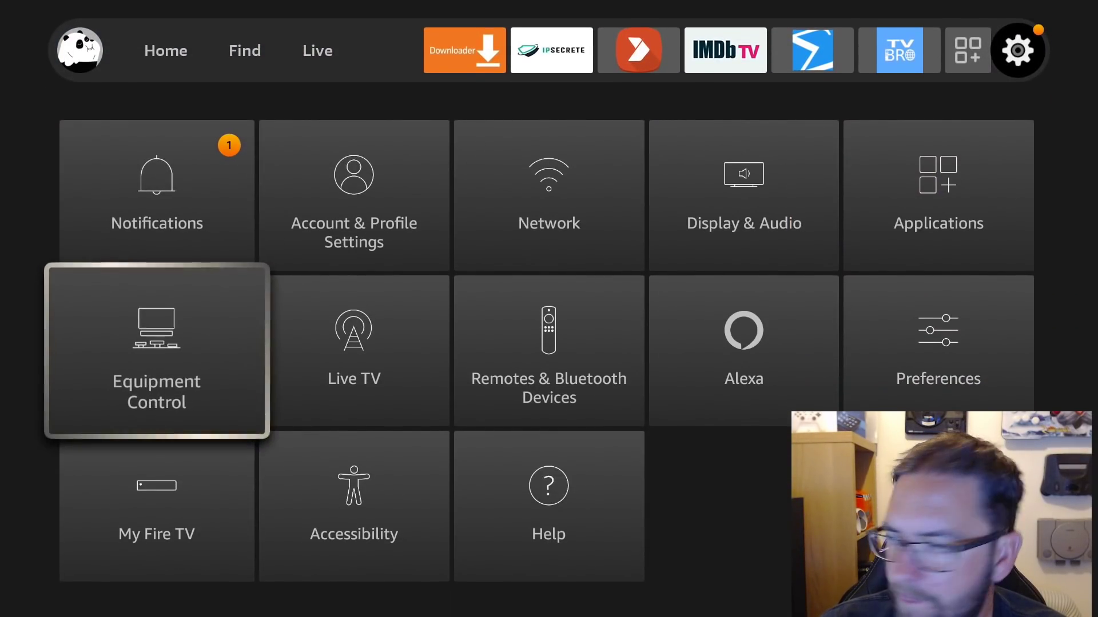
key("Down")
key("Return")
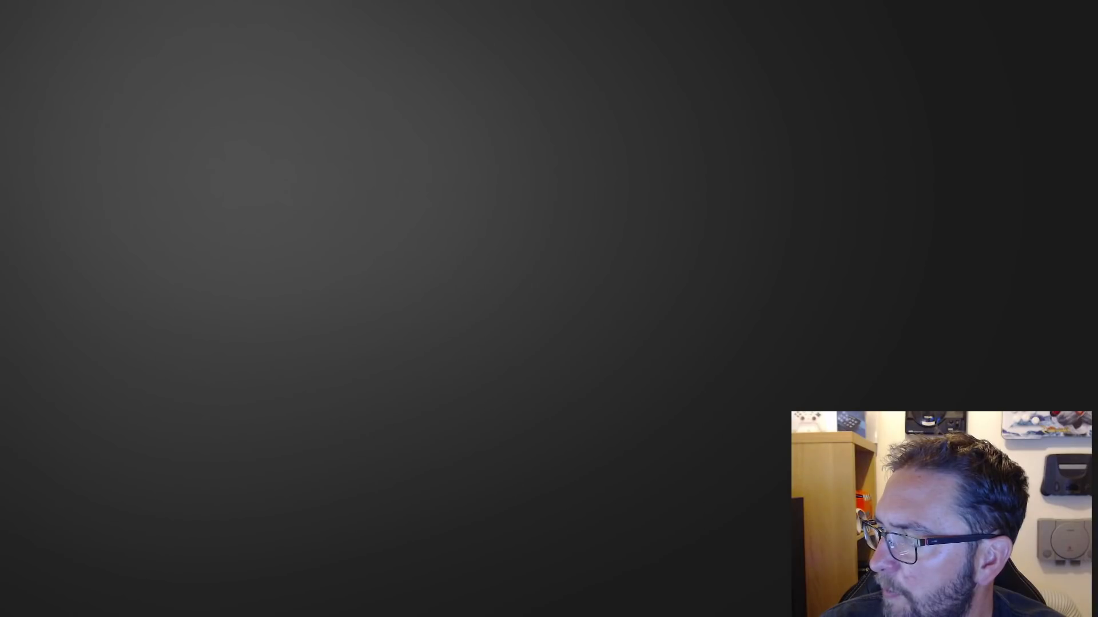
Check in Developer Options > Install unknown apps that Downloader is ON, then go Home.
key("Down")
key("Return")
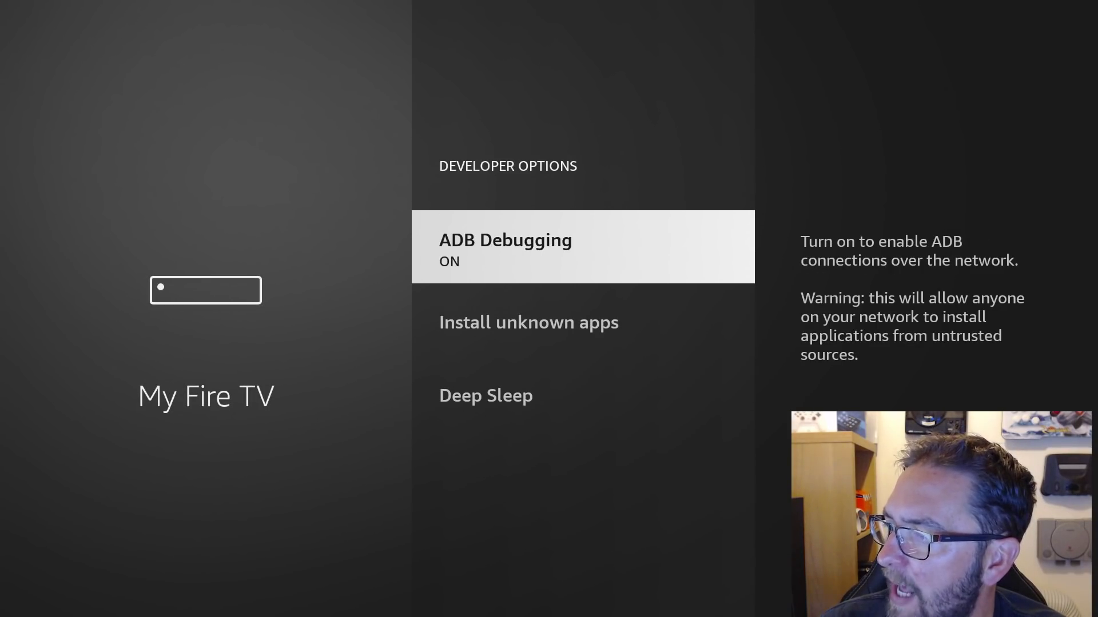
key("Down")
key("Return")
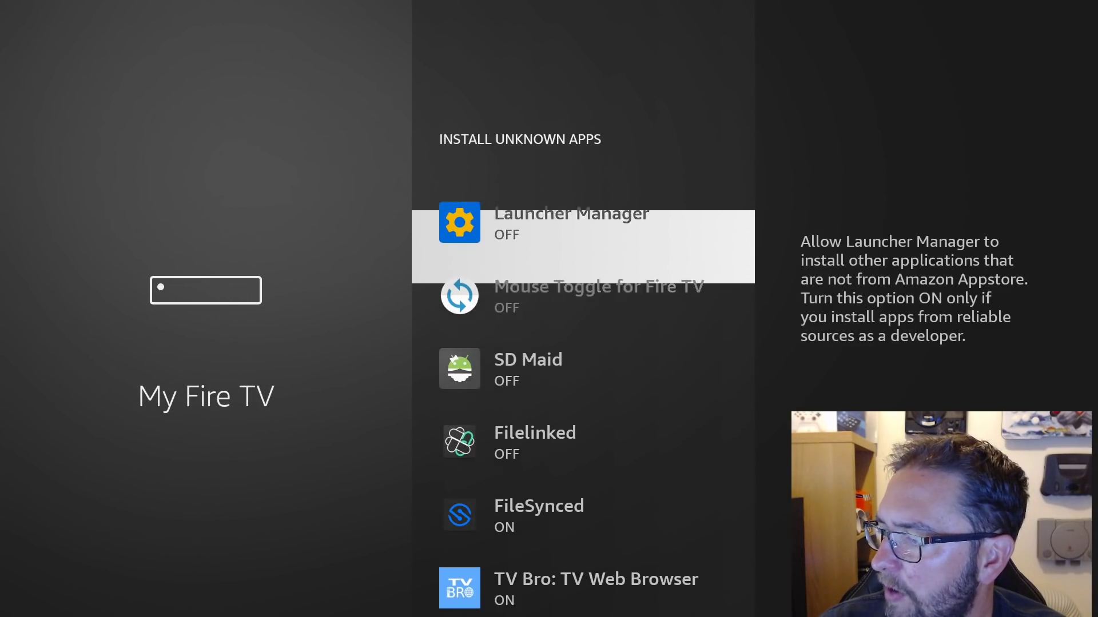
key("Down")
key("Down")
key("Down")
key("Down")
key("Down")
key("Down")
key("Down")
key("Down")
key("Down")
key("Down")
key("Down")
key("Down")
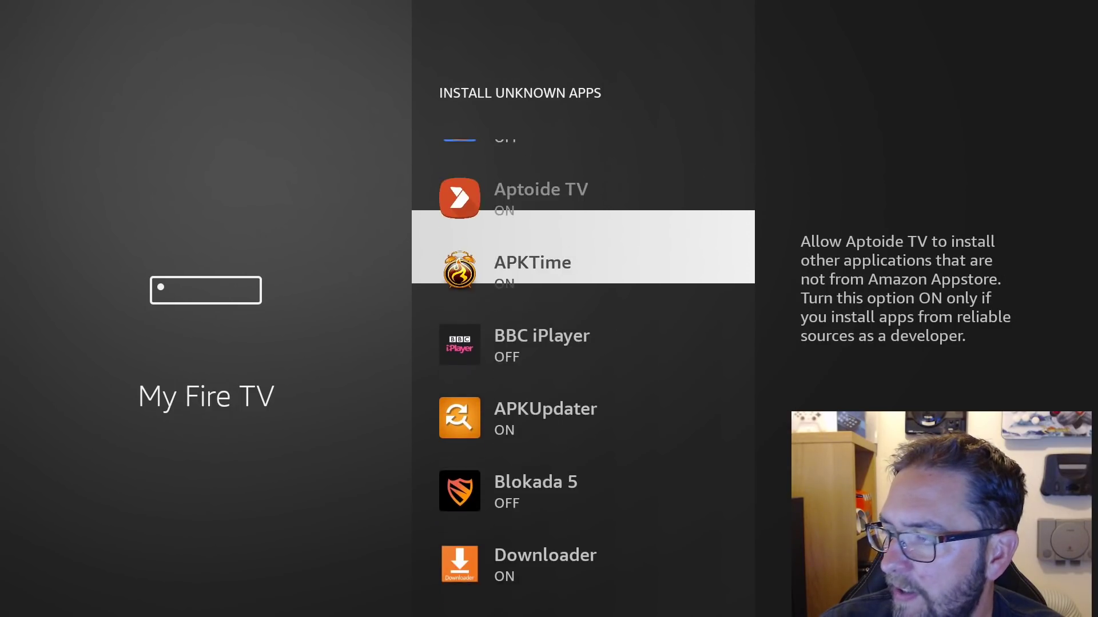
key("Down")
key("Down")
key("Down")
key("Down")
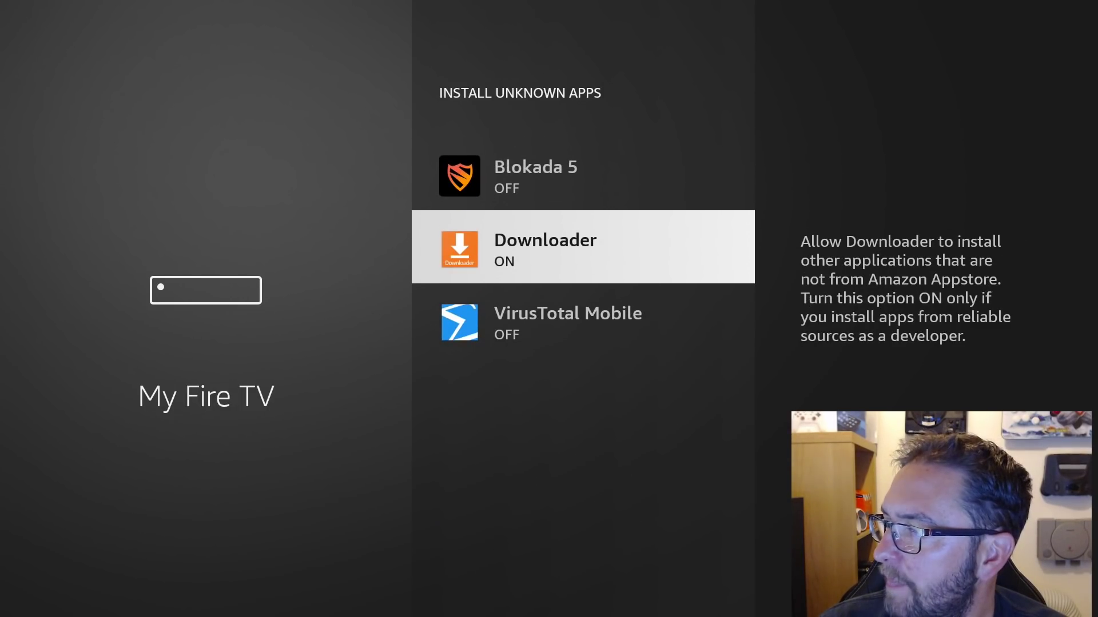
key("Home")
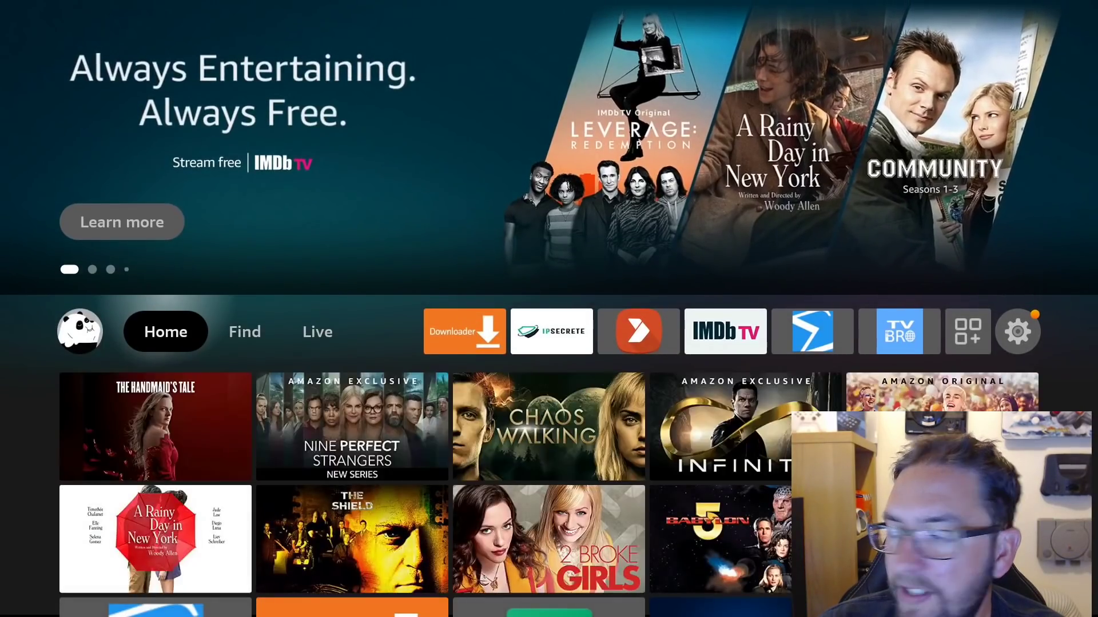
Launch Downloader from the home row and bring up the keyboard for its URL field.
key("Right")
key("Right")
key("Right")
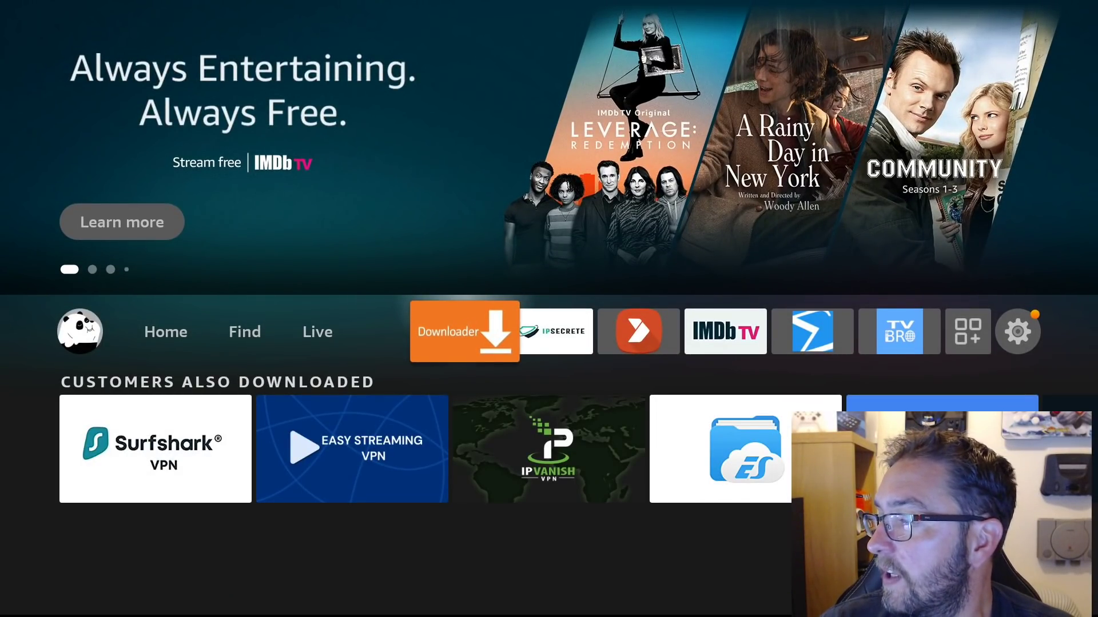
key("Return")
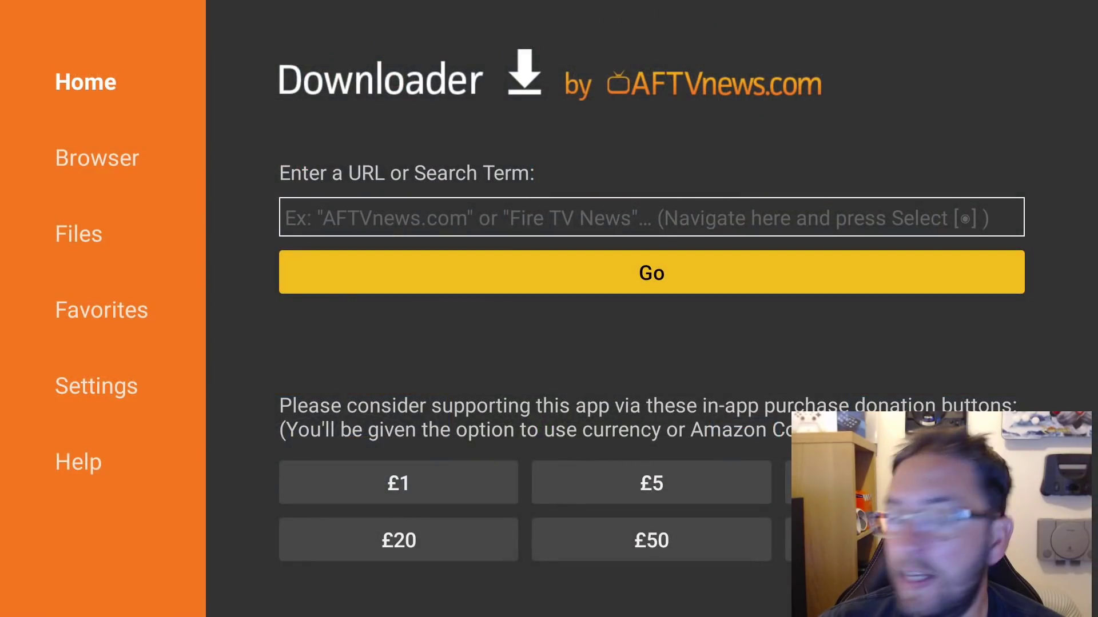
key("Up")
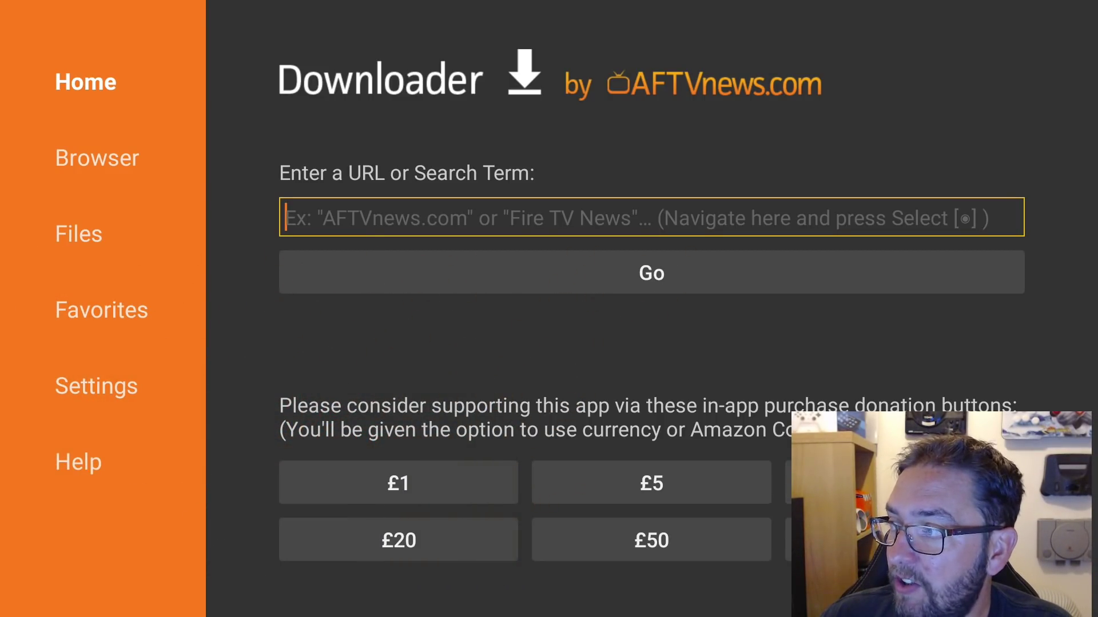
key("Return")
Enter code 75726 in Downloader and press Go to load docsquiffy.com/downloads.
key("BackSpace")
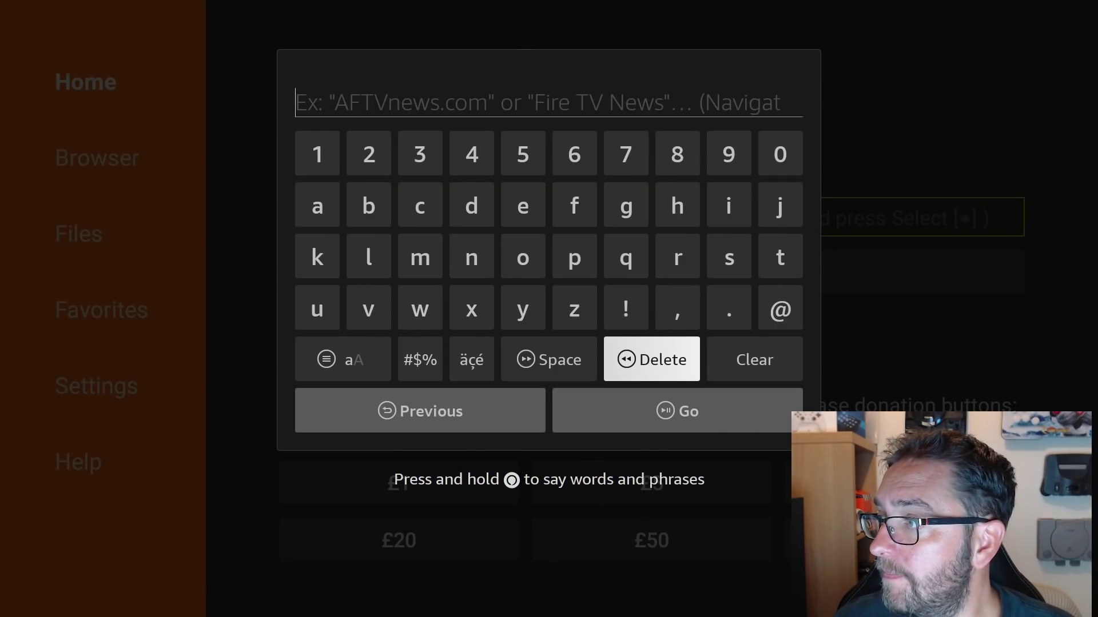
key("Up")
key("Up")
key("Up")
key("Up")
key("Return")
type("57")
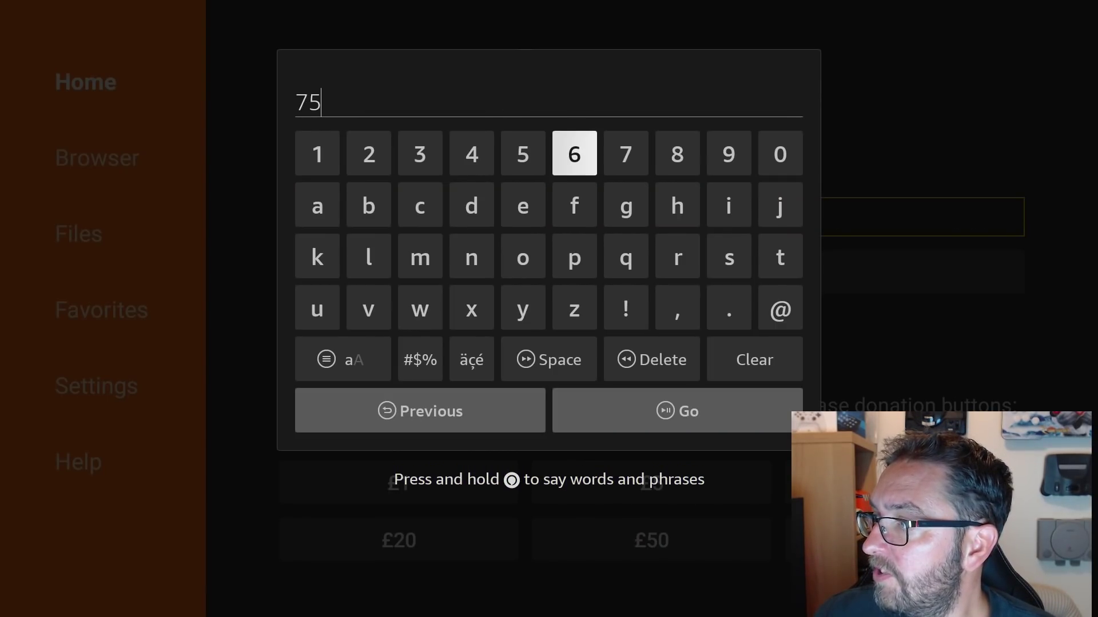
key("Left")
key("Left")
key("Left")
key("Left")
type("2")
key("Right")
key("Right")
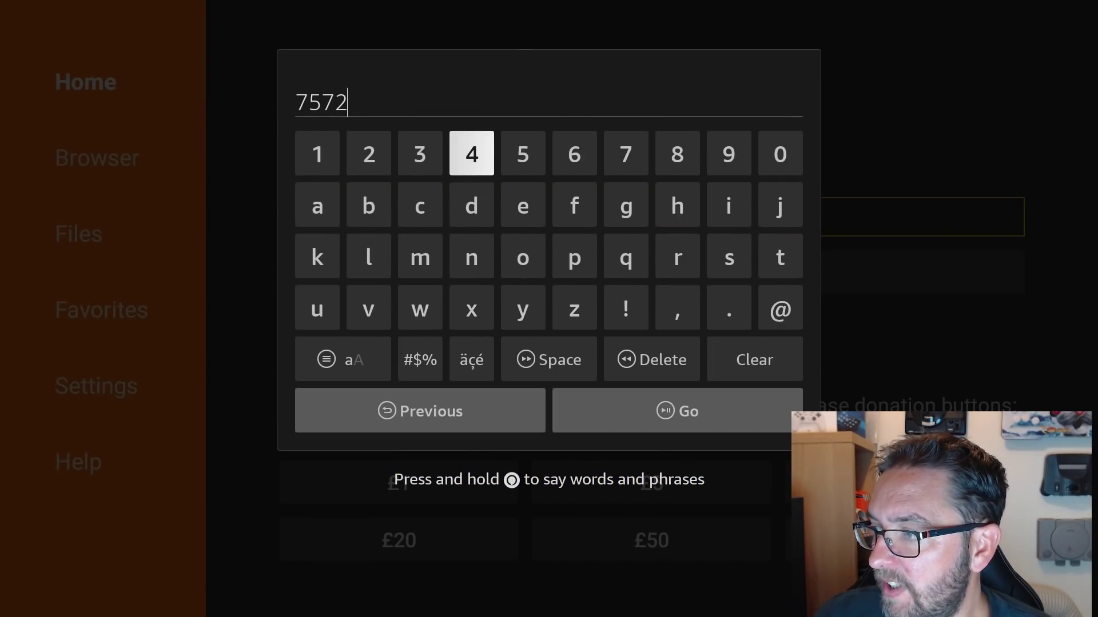
key("Right")
key("Right")
type("6")
key("Down")
key("Down")
key("Down")
key("Down")
key("Right")
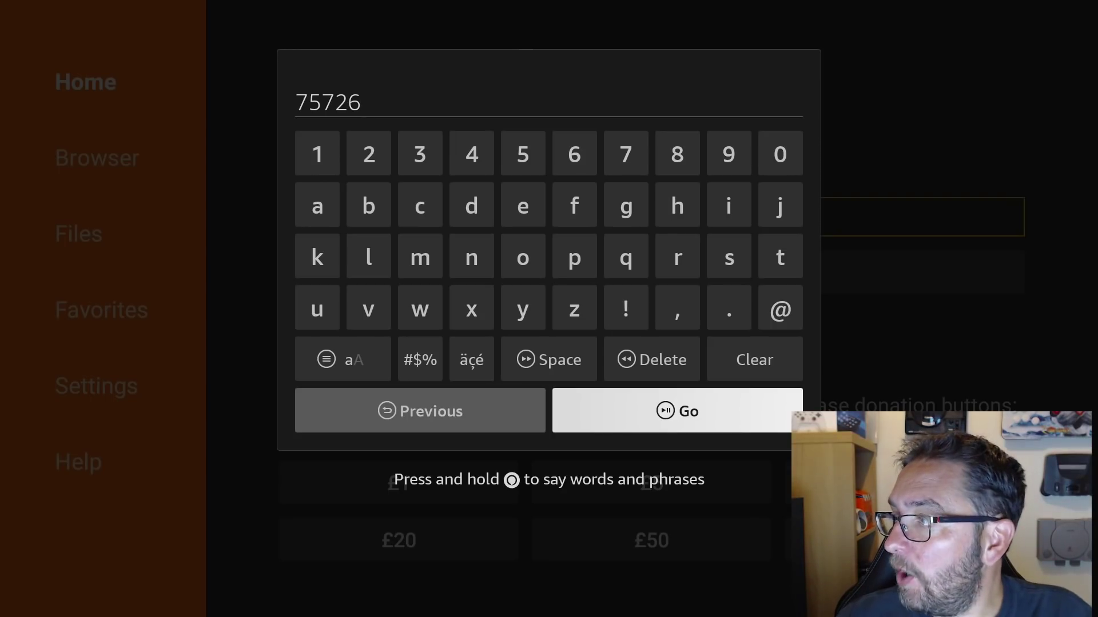
key("Return")
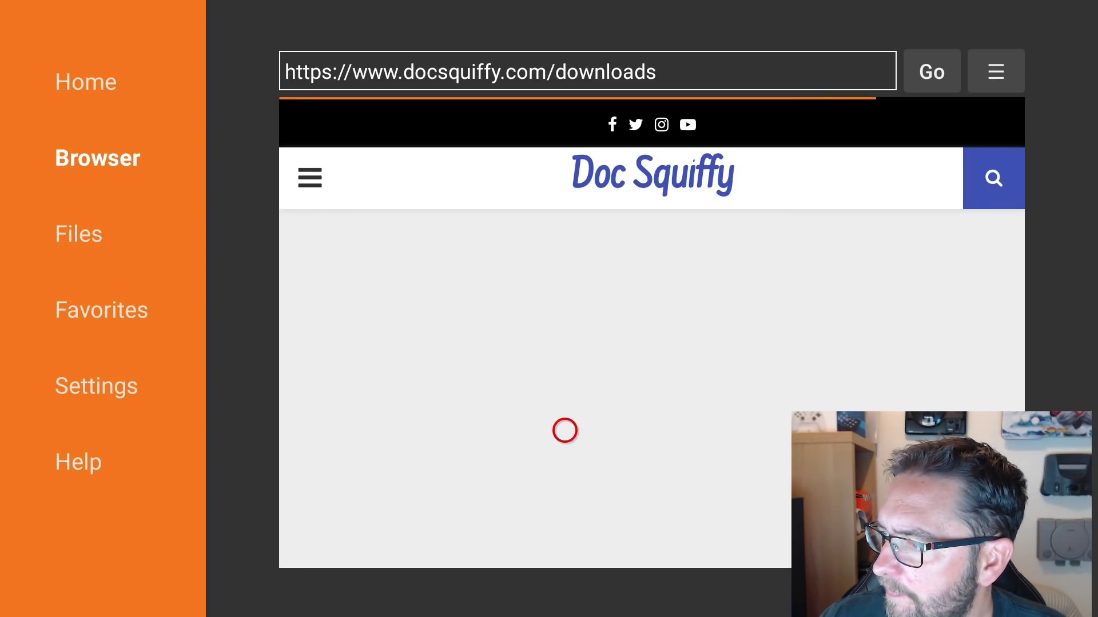
On the docsquiffy.com Downloads page, open the VirusTotal link and download its 3.4 MB APK.
scroll(565, 545, "down", 8)
scroll(564, 544, "down", 10)
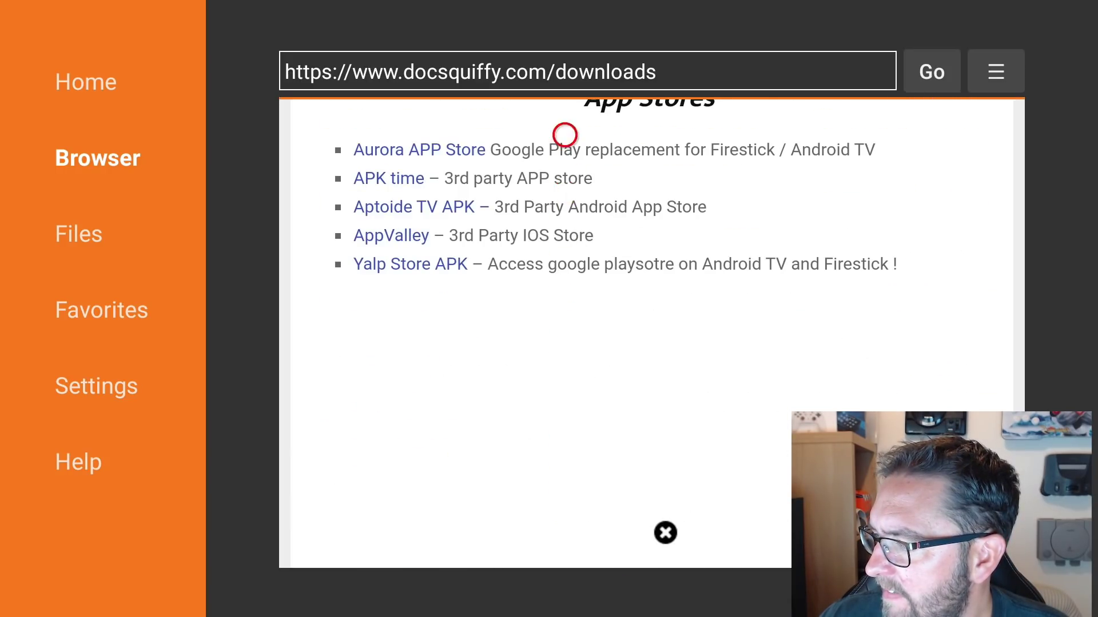
scroll(565, 136, "up", 5)
scroll(565, 545, "down", 8)
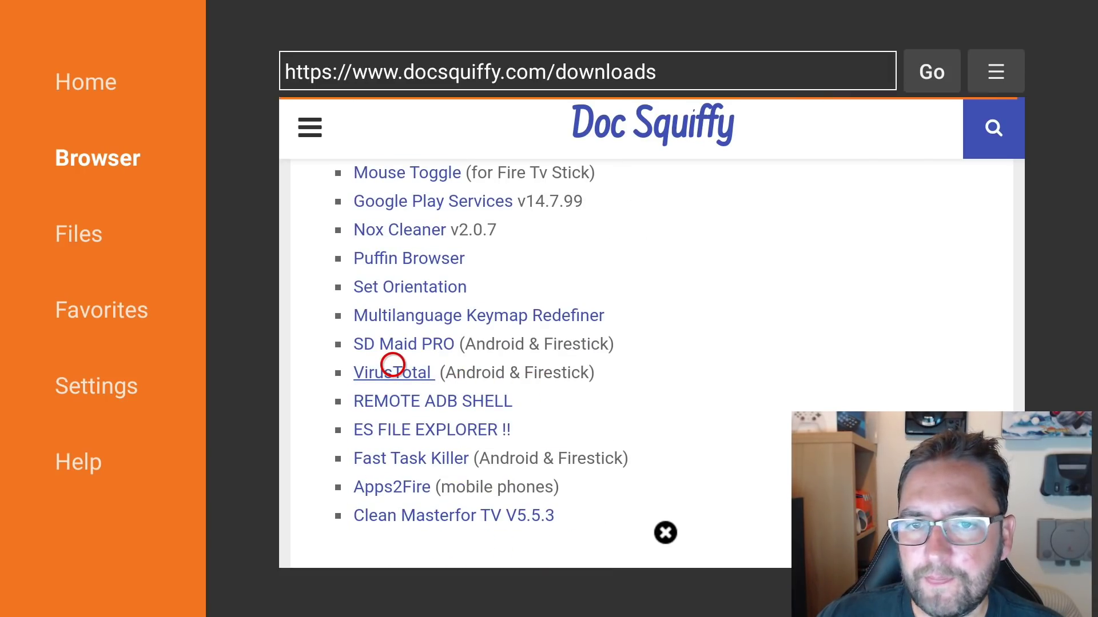
left_click(393, 365)
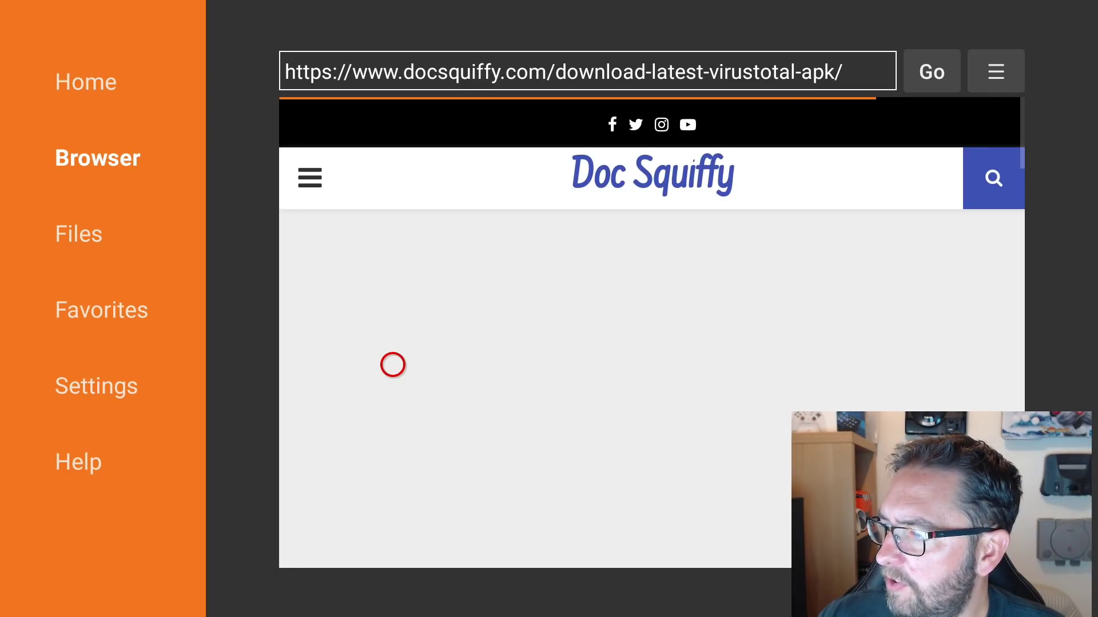
scroll(393, 545, "down", 5)
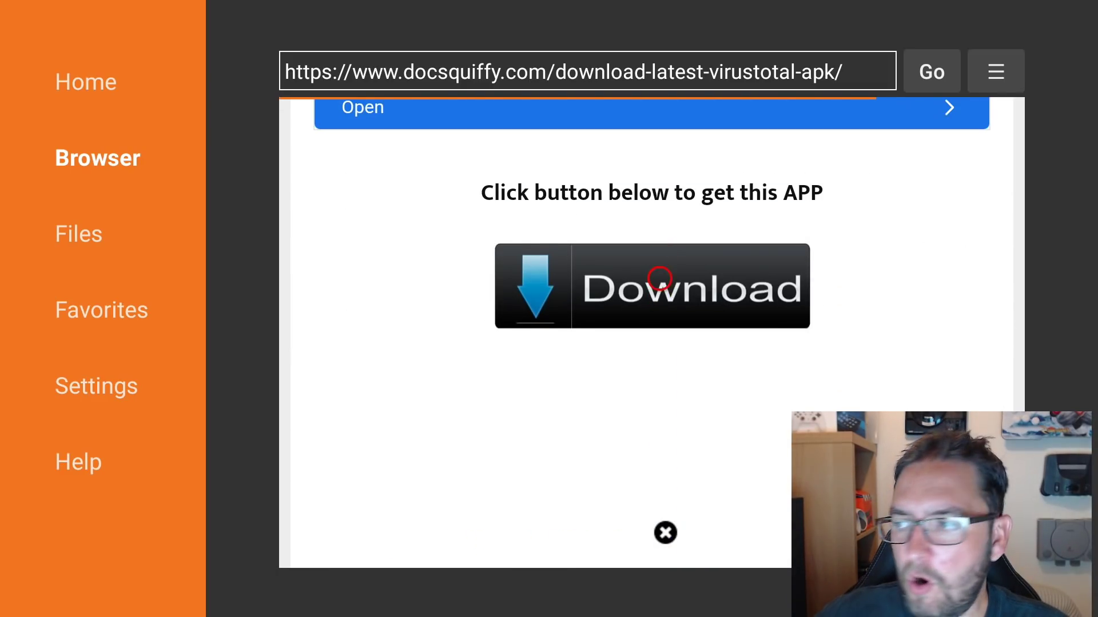
left_click(658, 286)
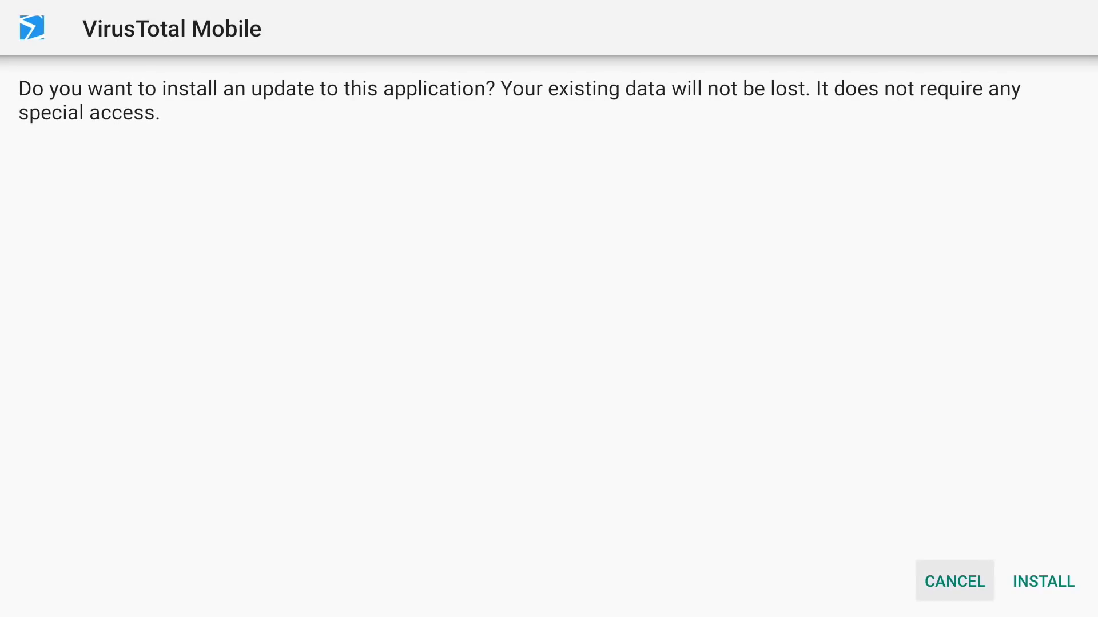
Install the VirusTotal Mobile update and return to the download status.
key("Right")
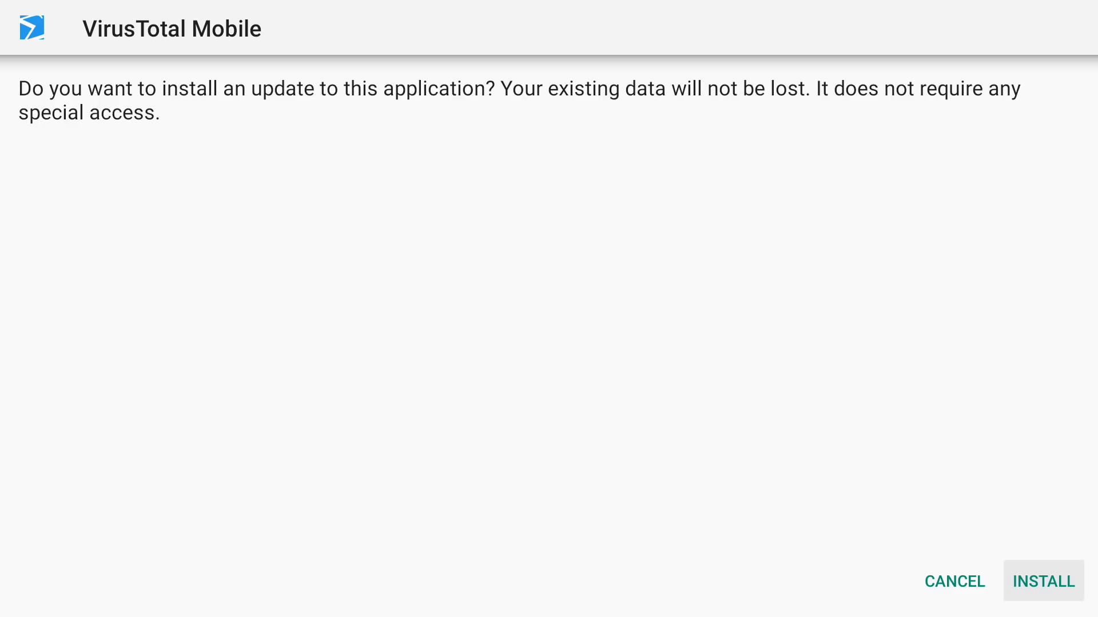
key("Return")
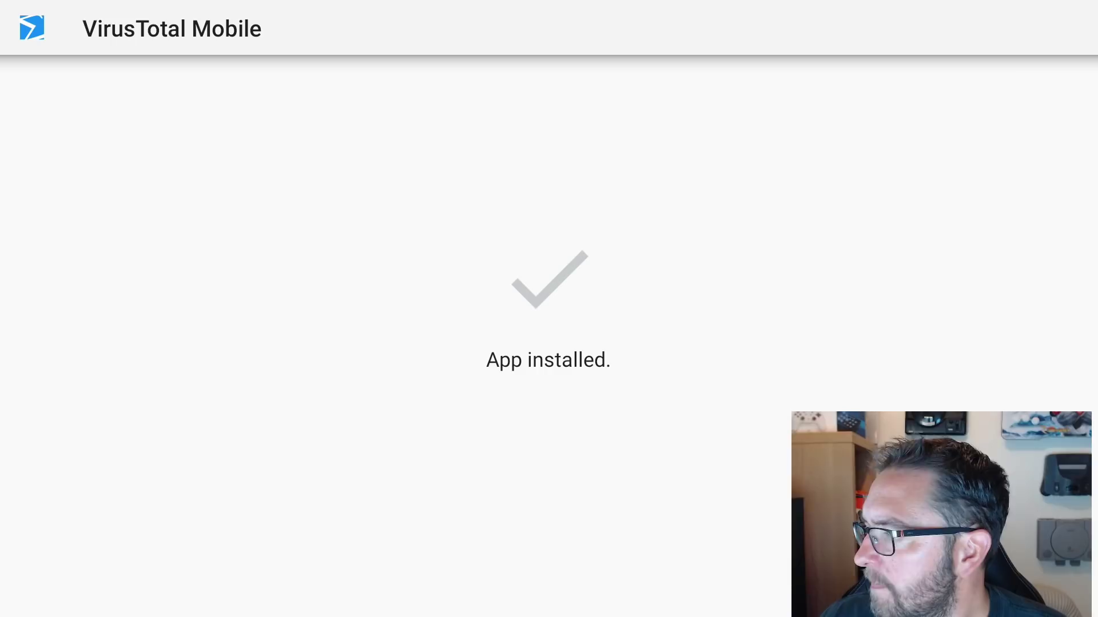
key("Return")
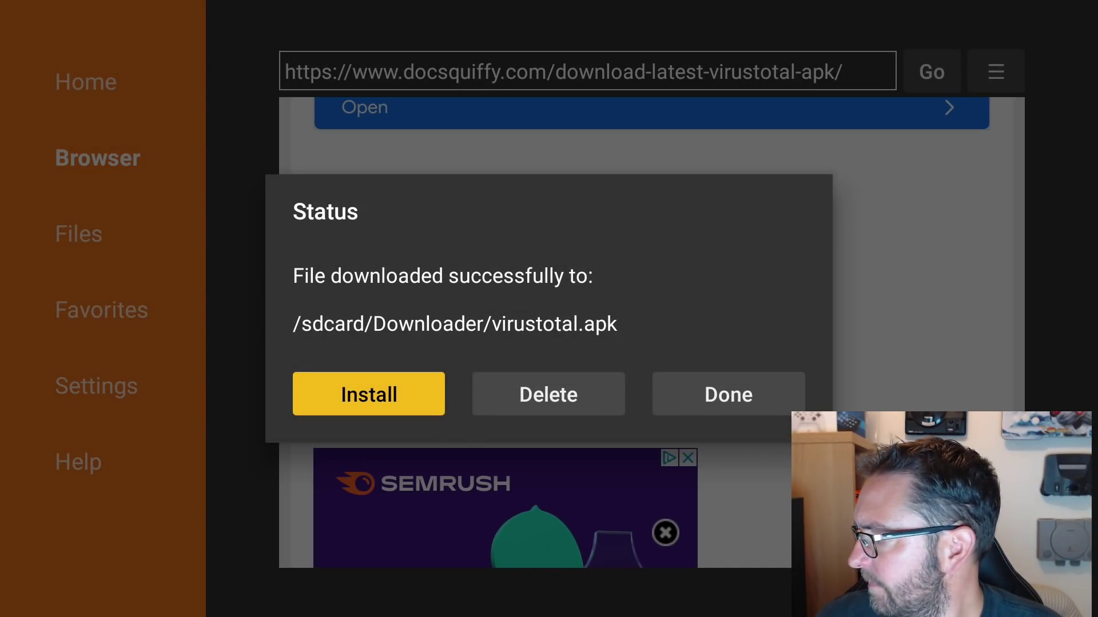
Delete the downloaded virustotal.apk and go back to the home screen.
key("Right")
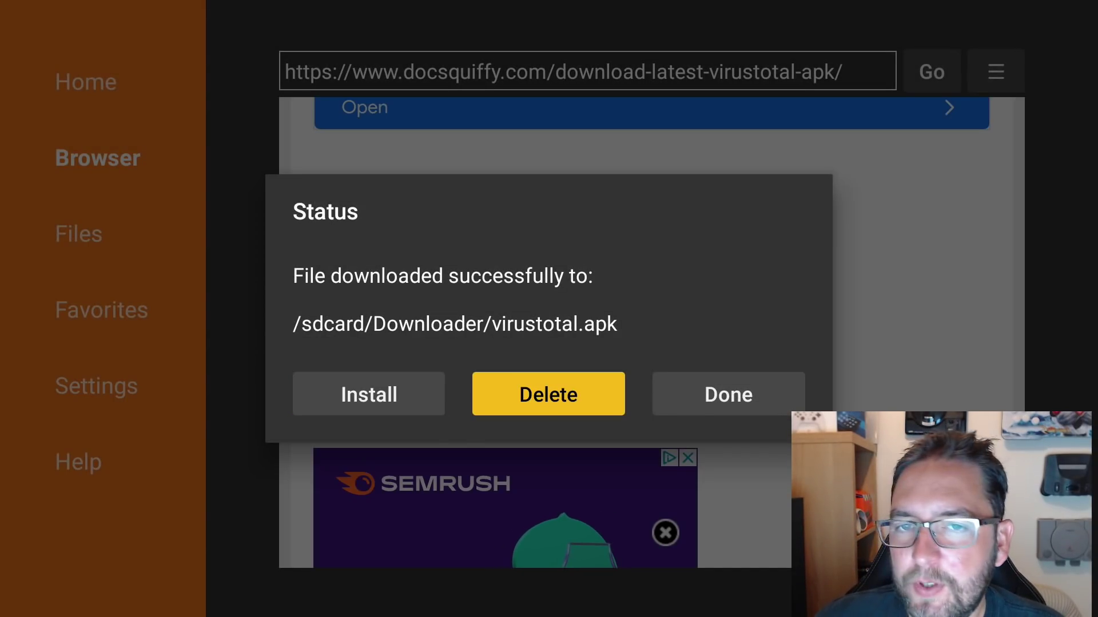
key("Return")
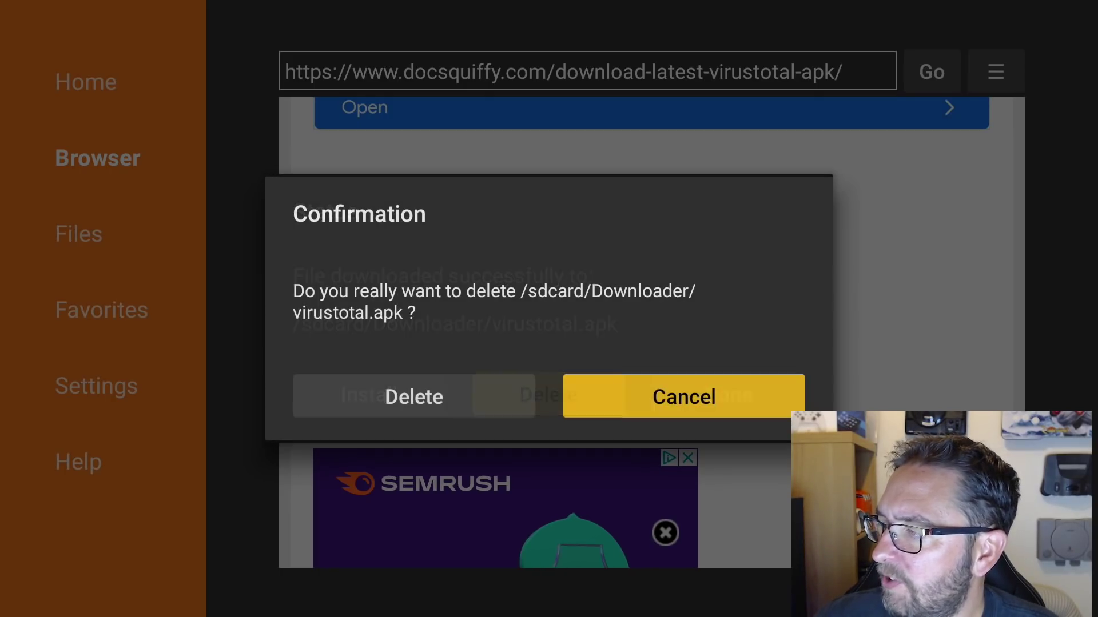
key("Left")
key("Return")
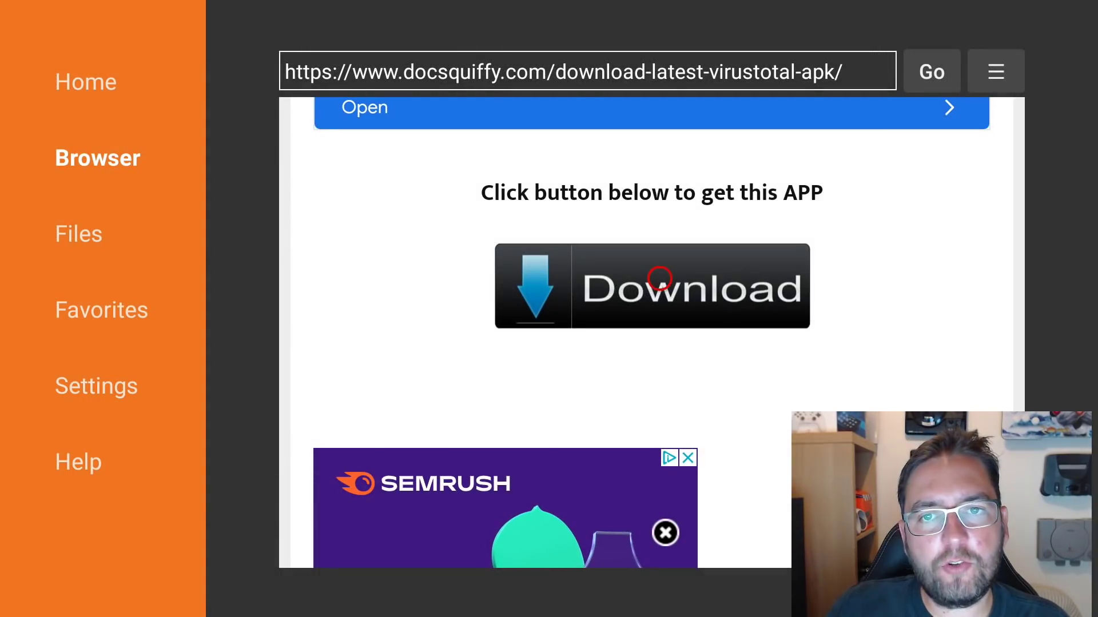
key("Home")
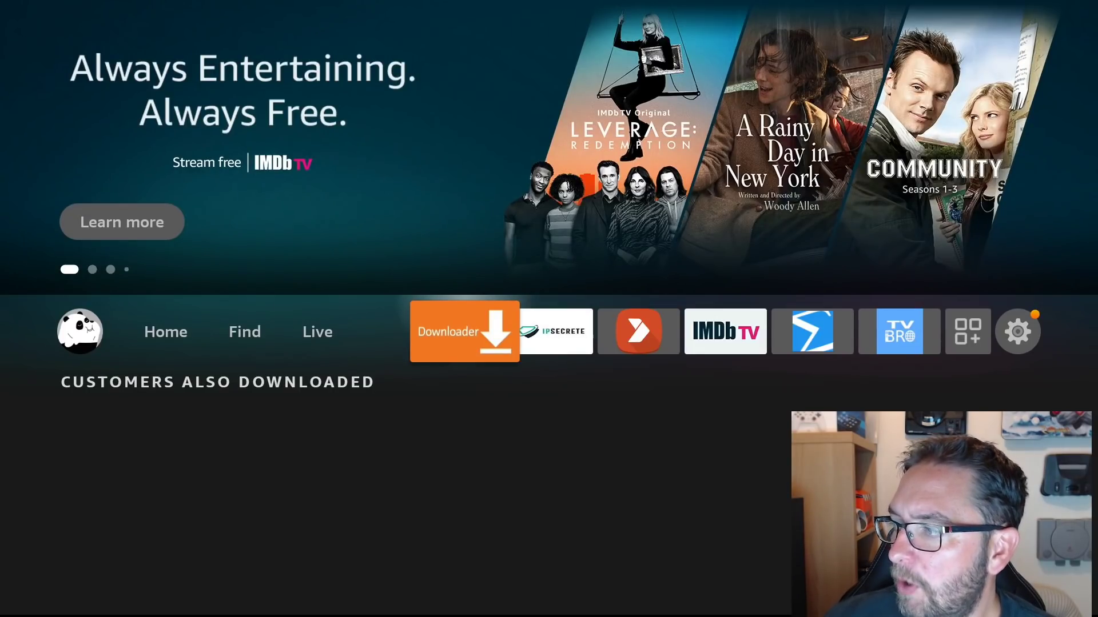
Relaunch VirusTotal Mobile, run SCAN!, dismiss the Google Play services notice, and browse the Apps report.
key("Left")
key("Left")
key("Left")
key("Right")
key("Right")
key("Right")
key("Right")
key("Right")
key("Right")
key("Right")
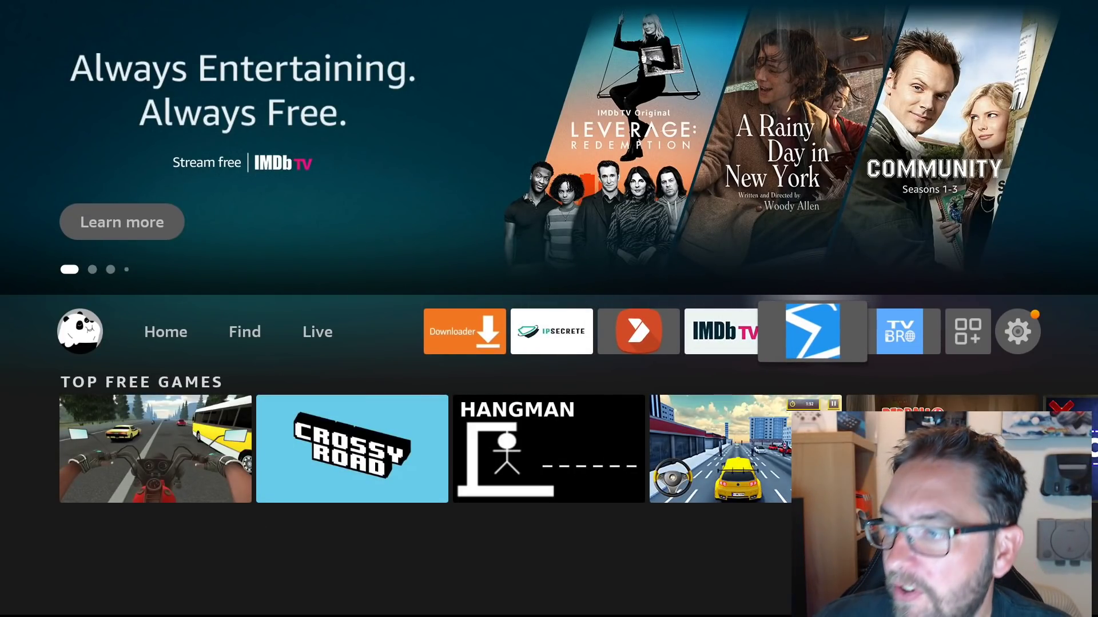
key("Return")
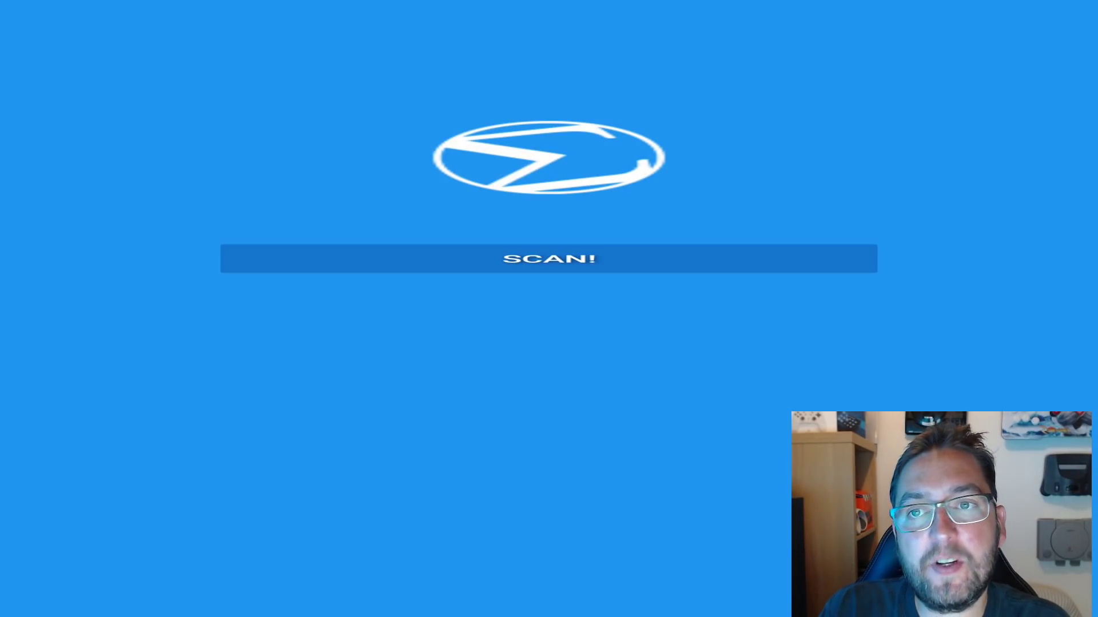
key("Return")
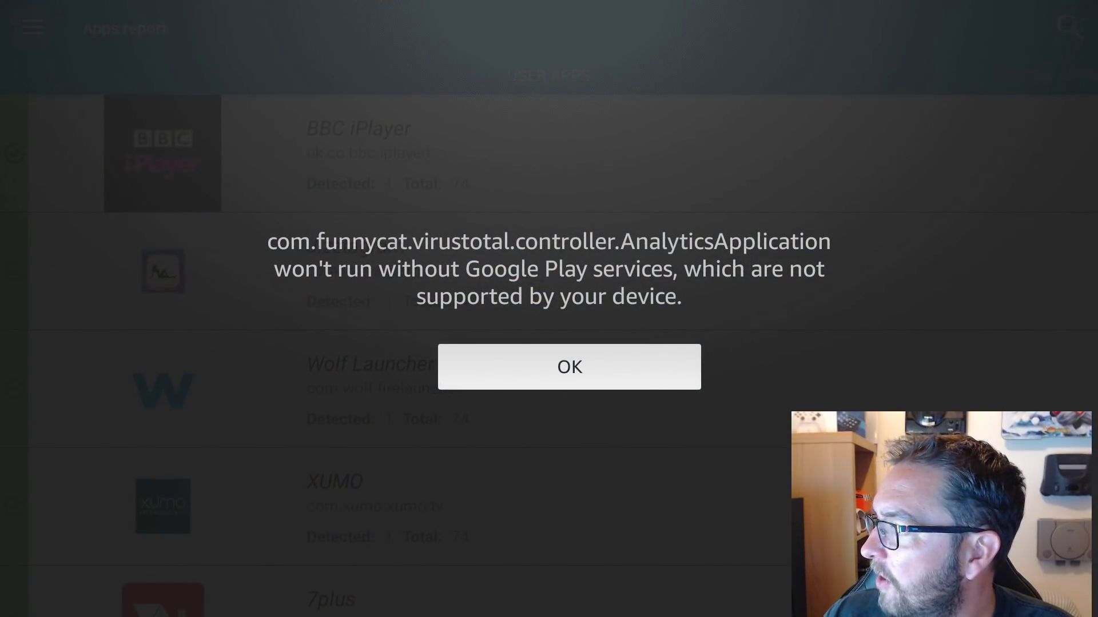
key("Return")
key("Down")
key("Down")
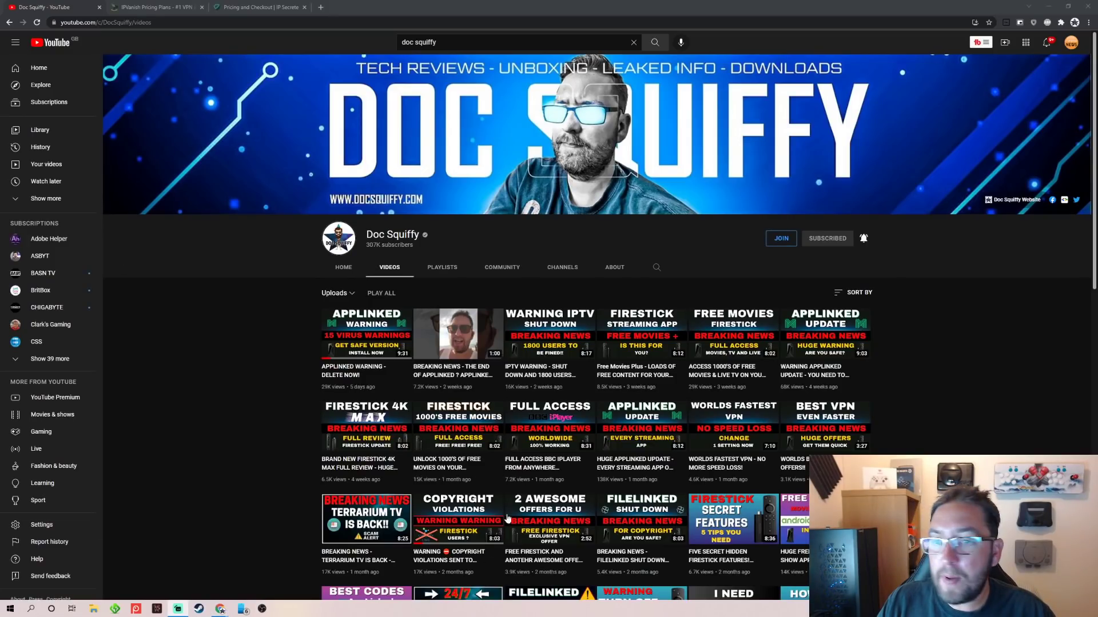
mouse_move(386, 365)
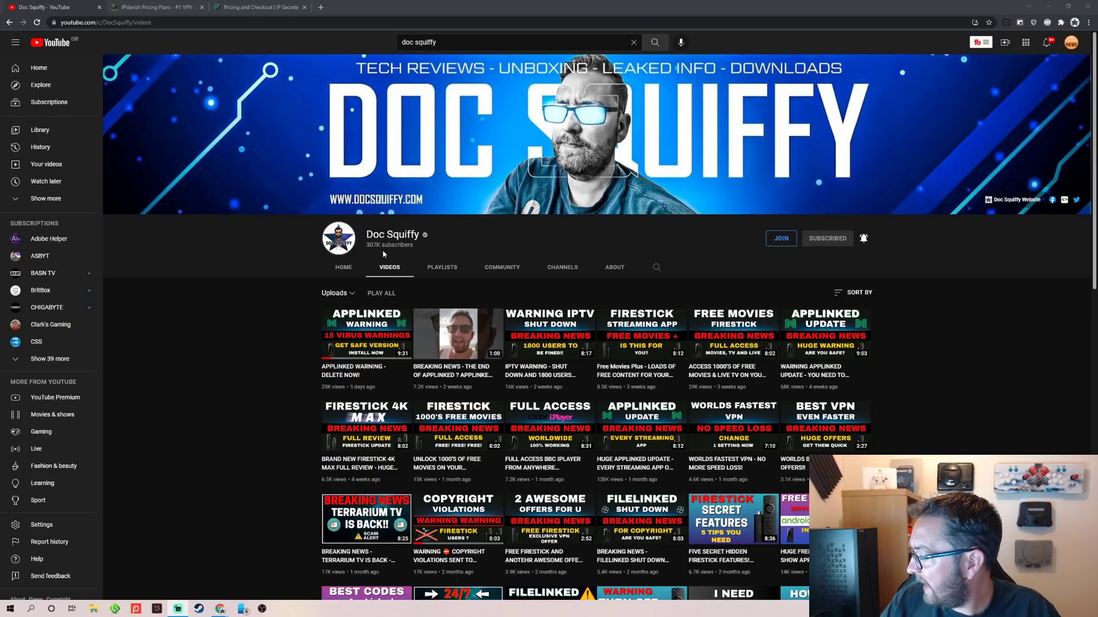
View the IPVanish pricing tab, then scroll IP Secrete's plans and choose Try it for free.
left_click(161, 7)
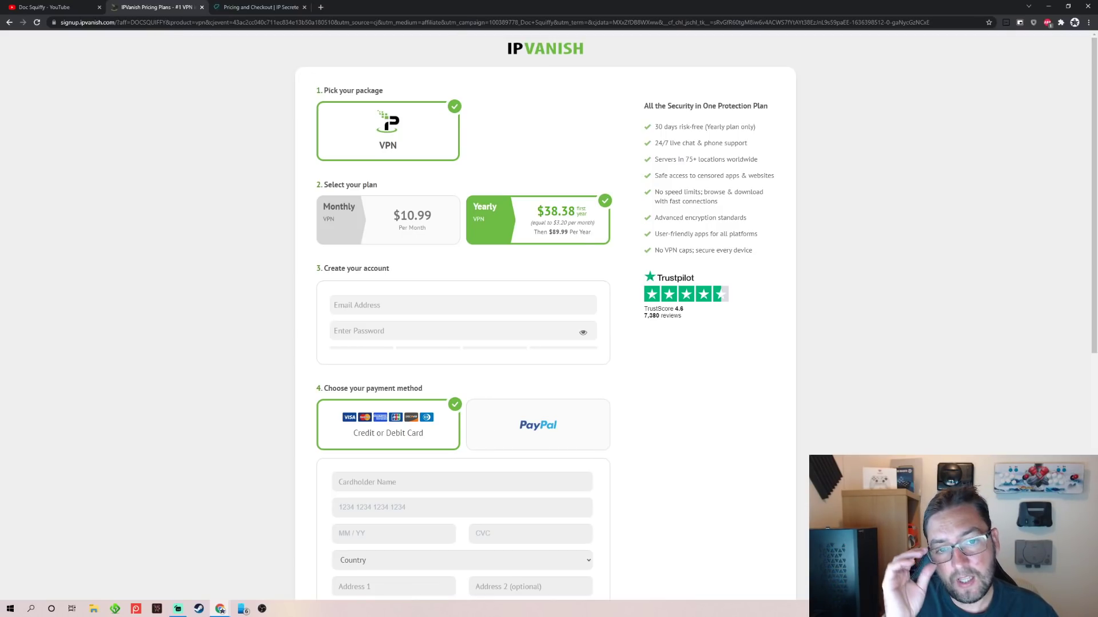
left_click(252, 6)
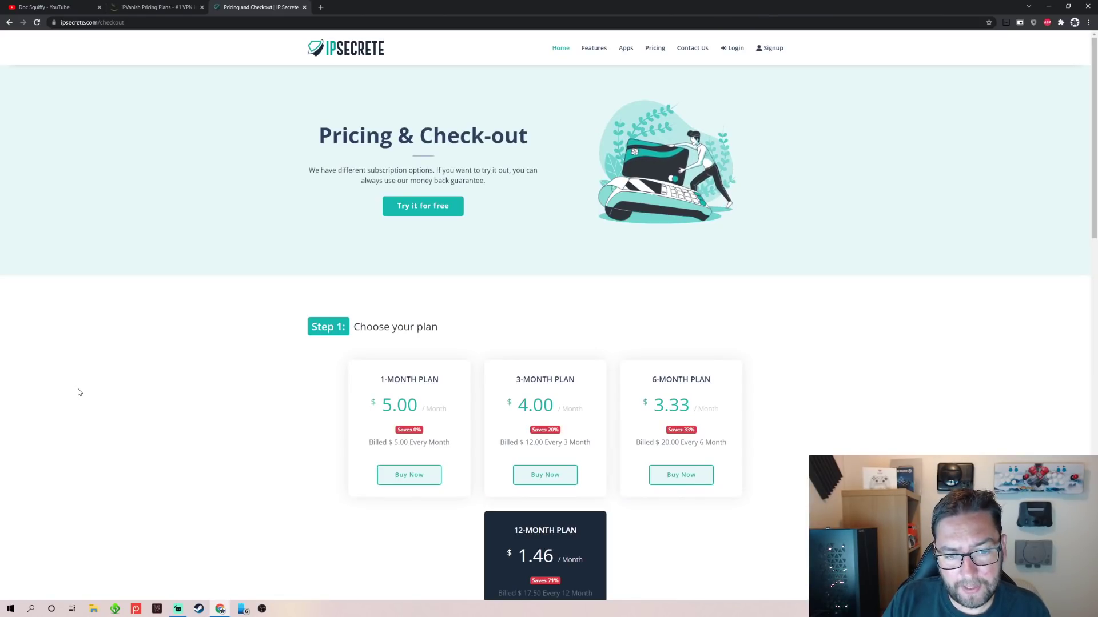
scroll(87, 384, "down", 3)
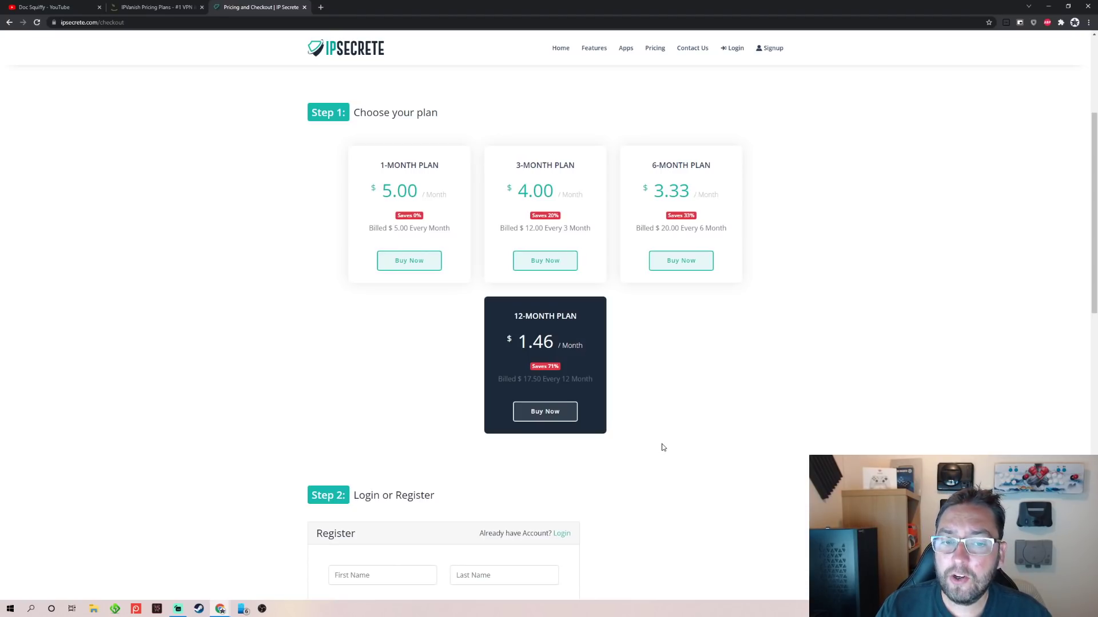
scroll(663, 448, "up", 2)
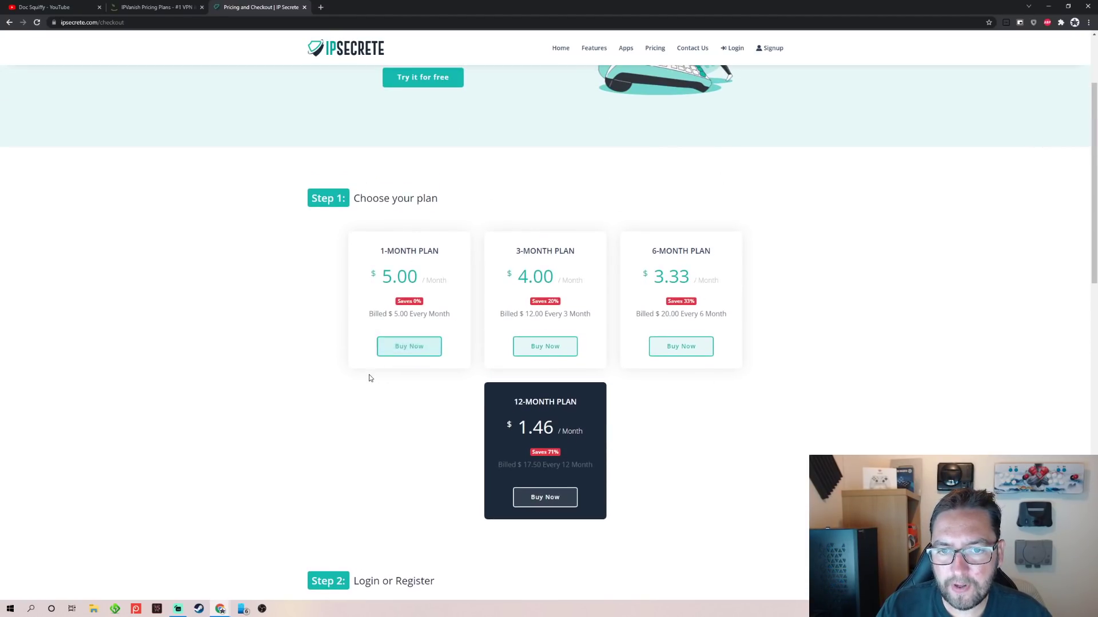
scroll(368, 377, "up", 3)
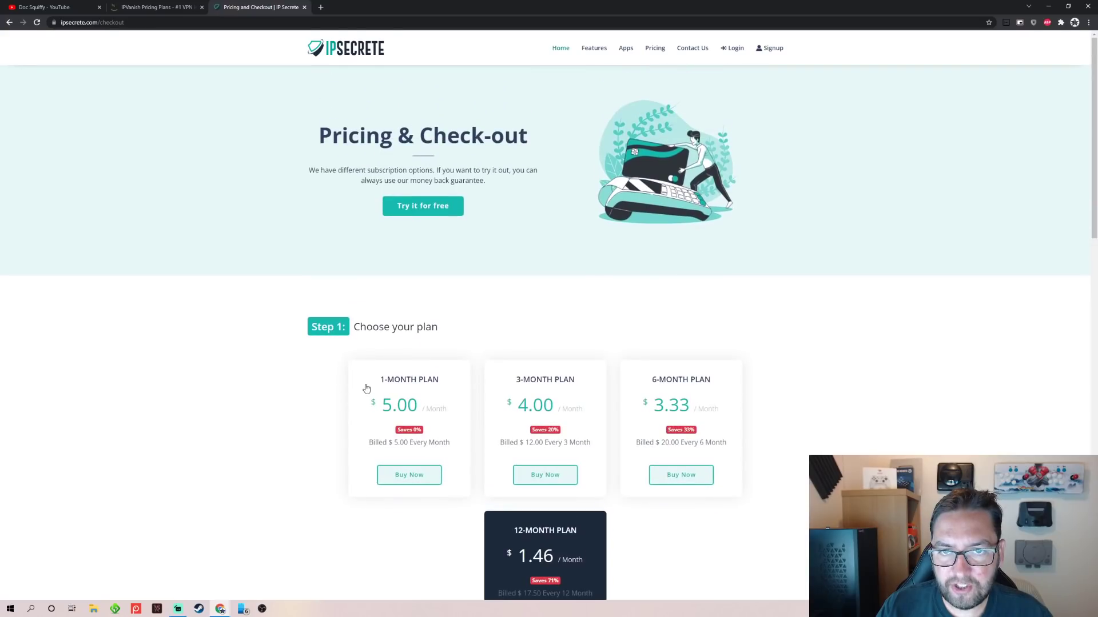
left_click(413, 210)
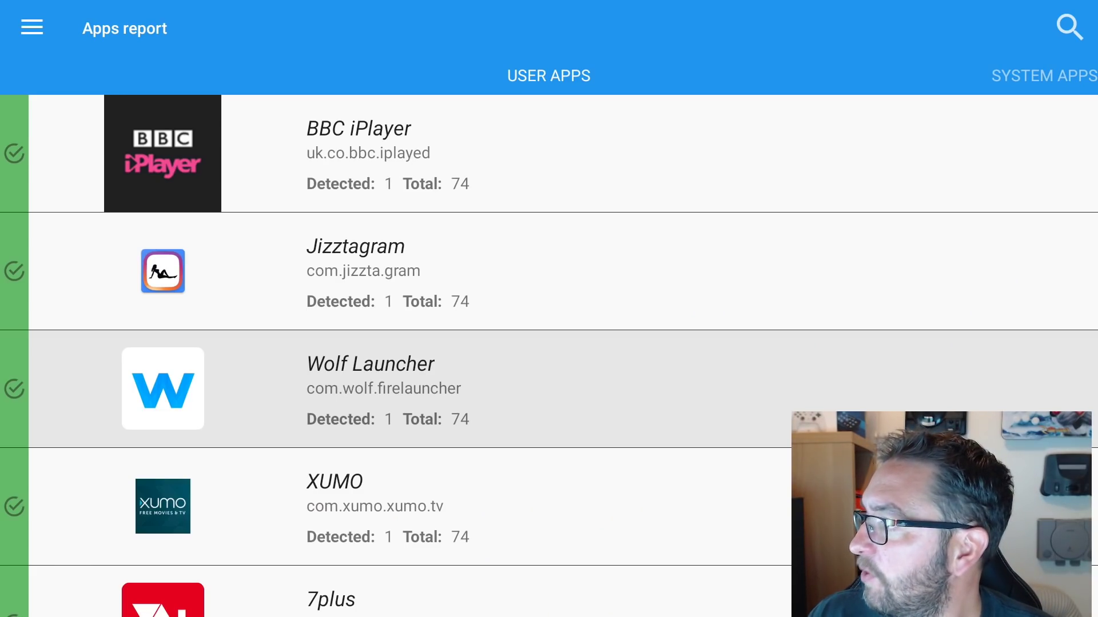
Exit the VirusTotal apps report to the Fire TV home screen showing Downloader and IPSecrete.
key("Home")
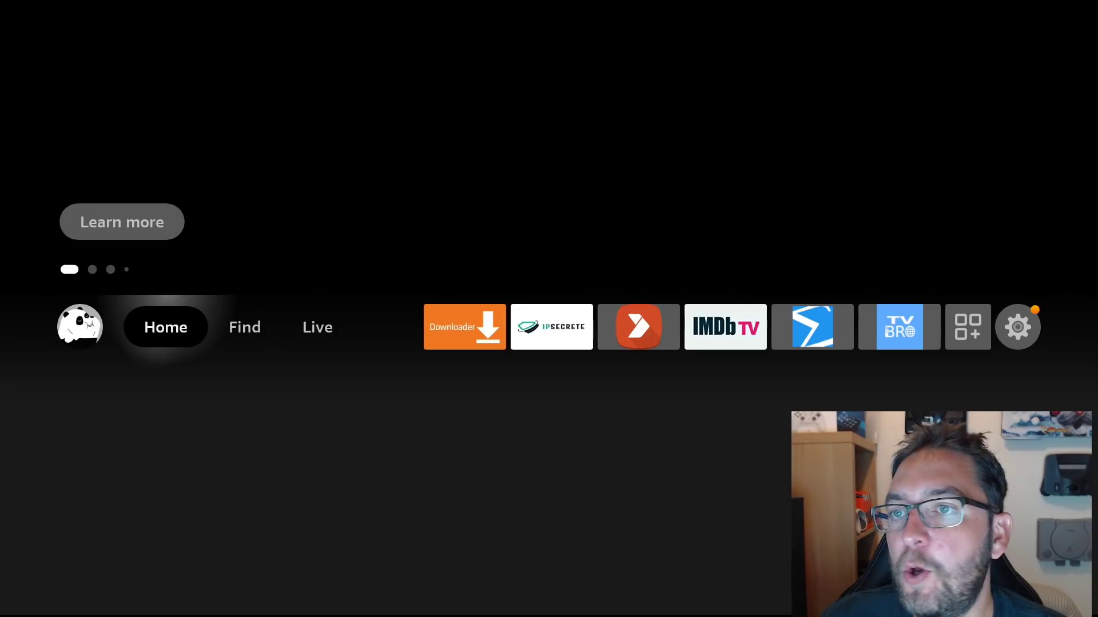